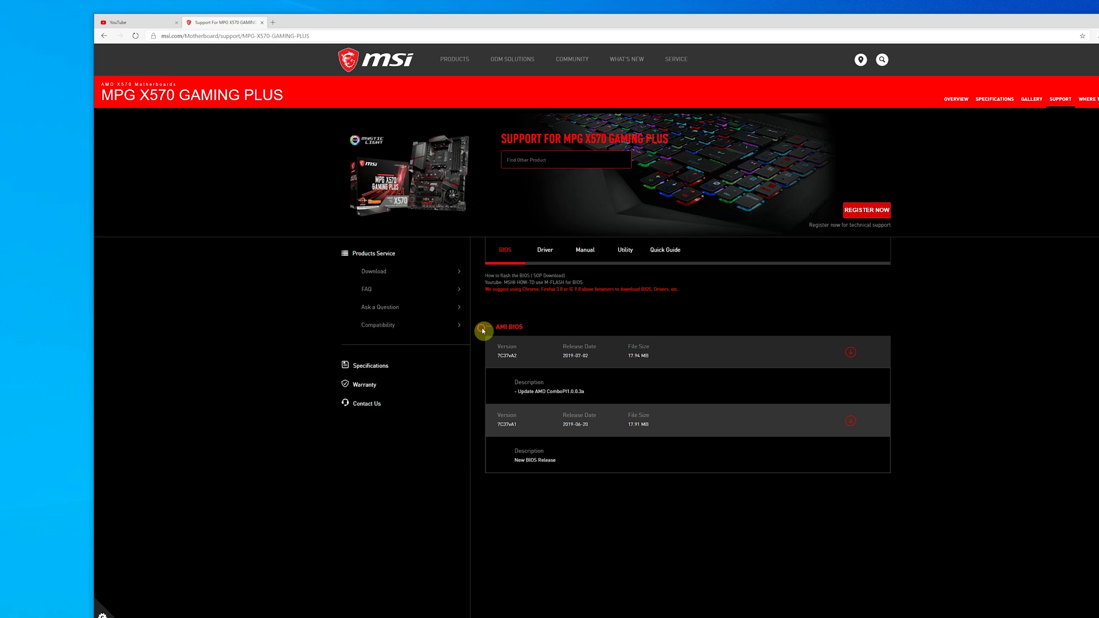
- Download the AMI BIOS 7C37vA2 zip (2019-07-02, 17.94 MB) from the MPG X570 Gaming Plus support page
drag(486, 332, 683, 361)
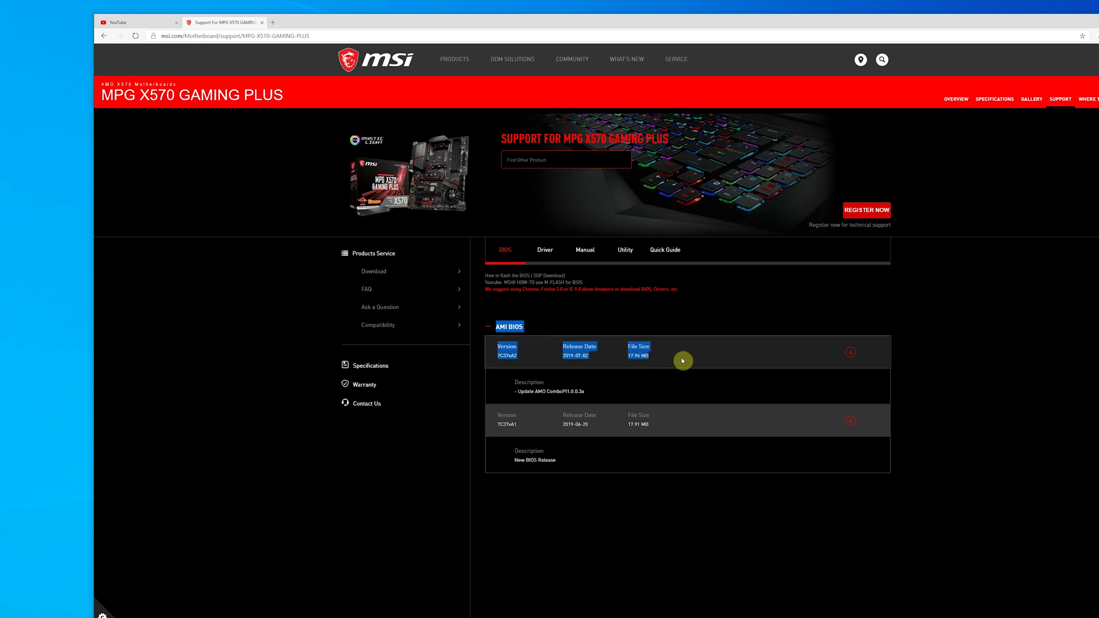
click(851, 357)
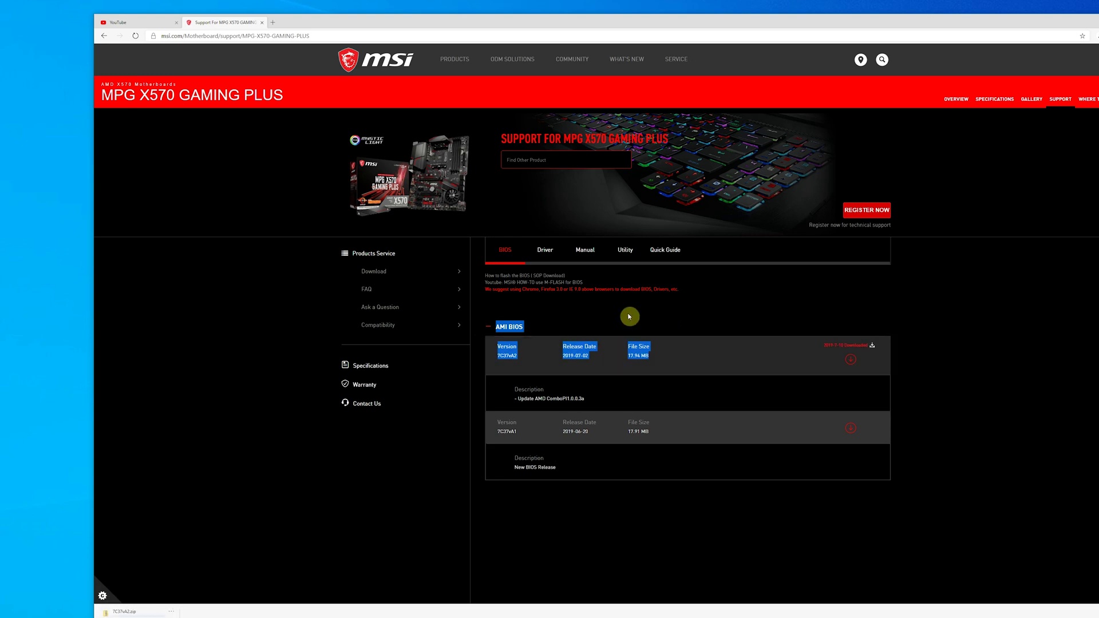
click(690, 308)
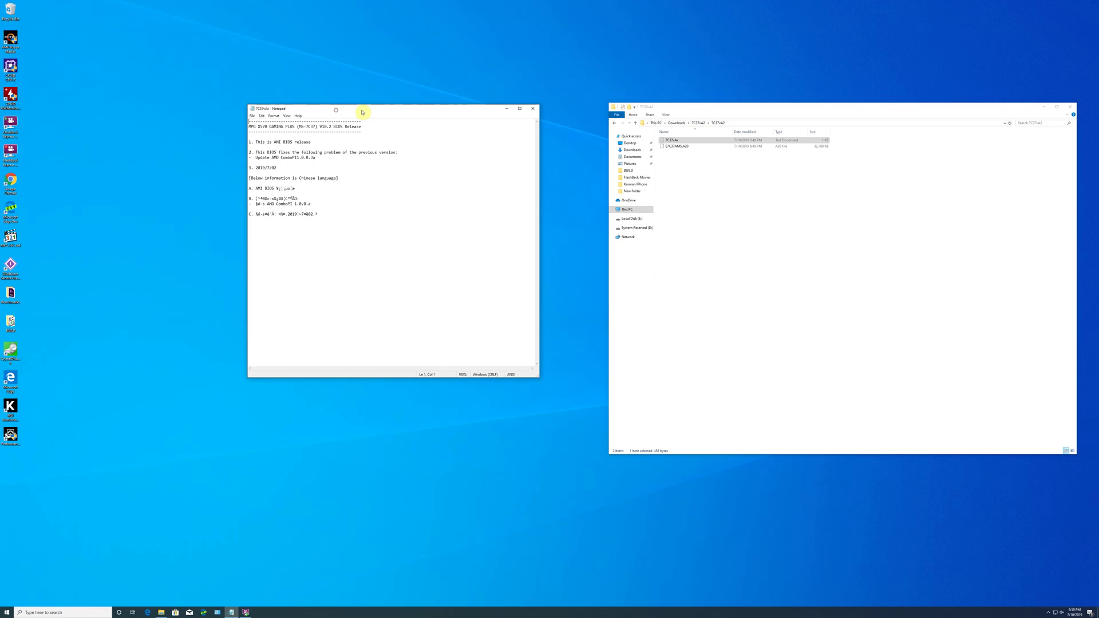
- Reposition the Notepad BIOS release notes window and highlight its opening lines
drag(363, 113, 384, 122)
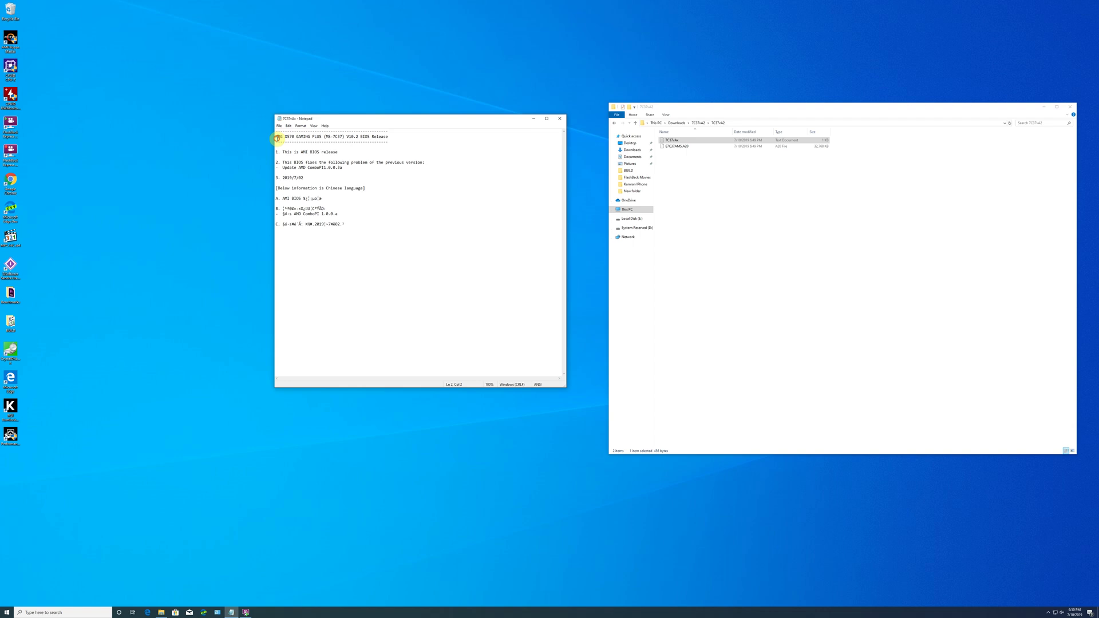
drag(277, 137, 404, 179)
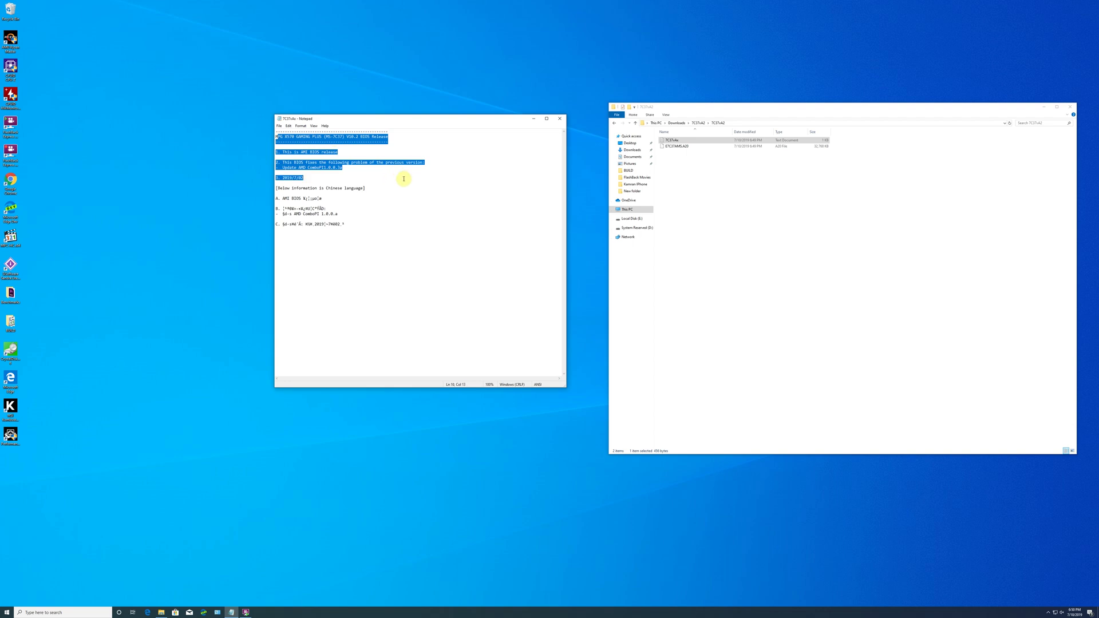
click(403, 178)
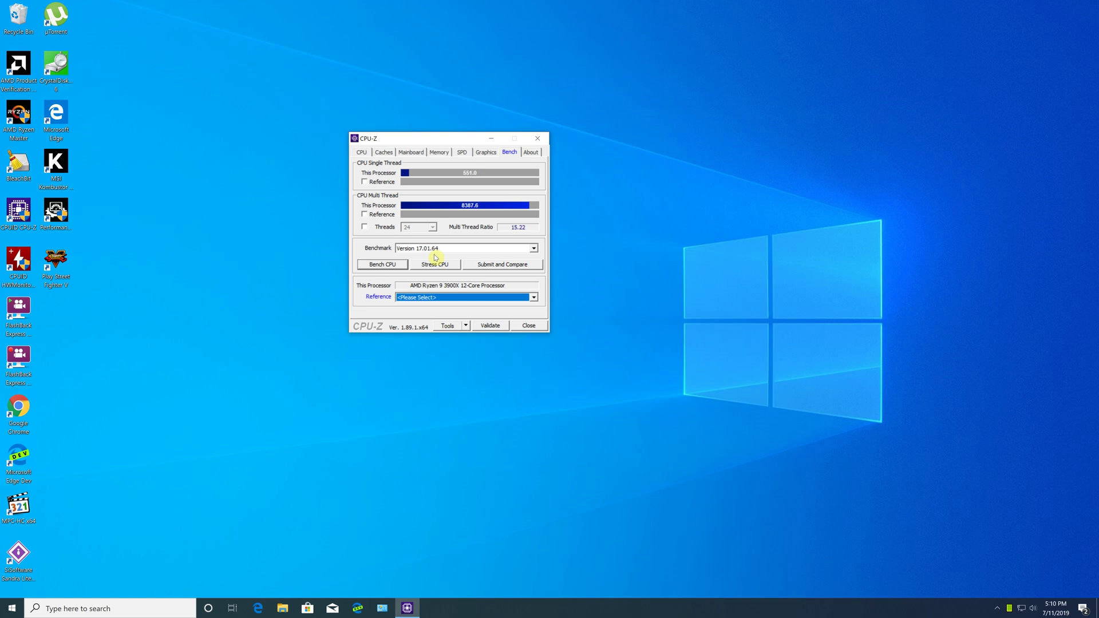
- Compare the CPU-Z bench scores against the Intel i9-7980XE and AMD Threadripper 1950X references
click(425, 298)
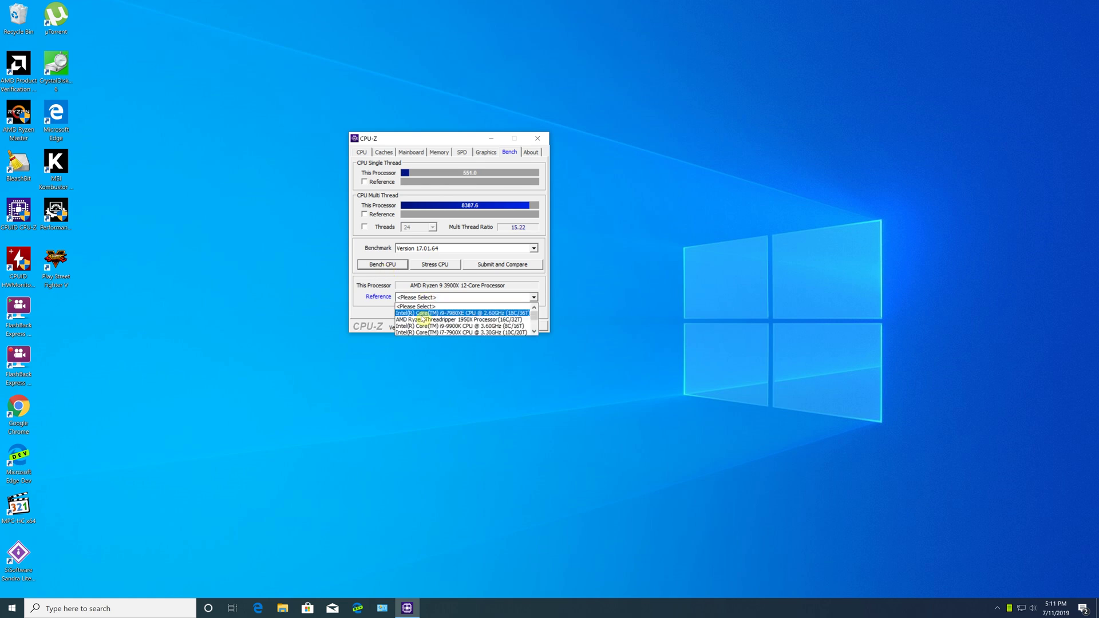
click(425, 316)
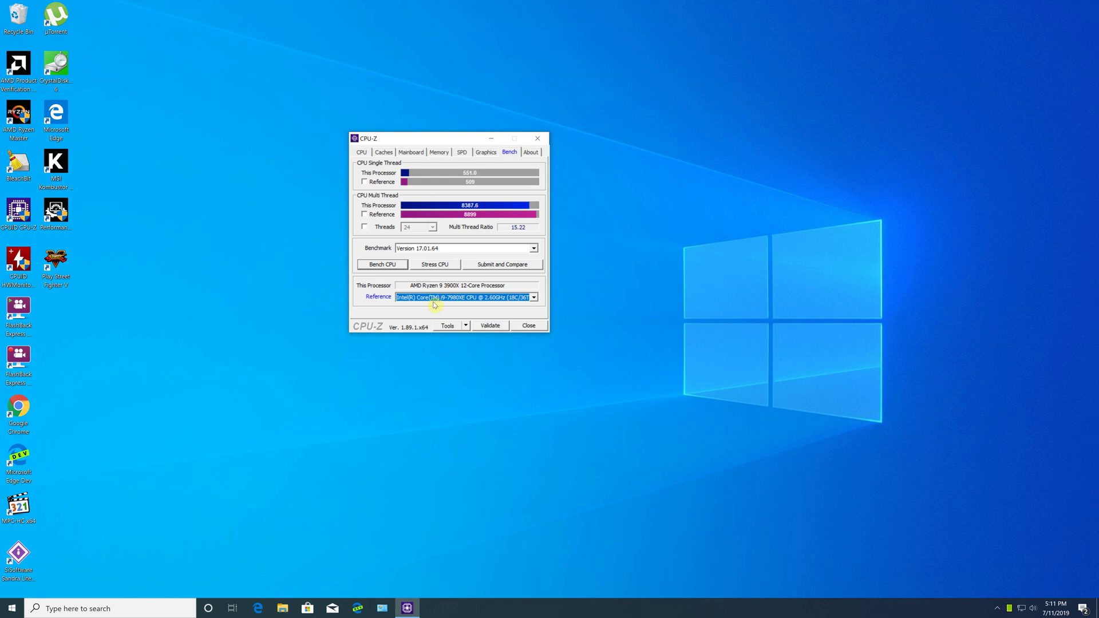
click(442, 299)
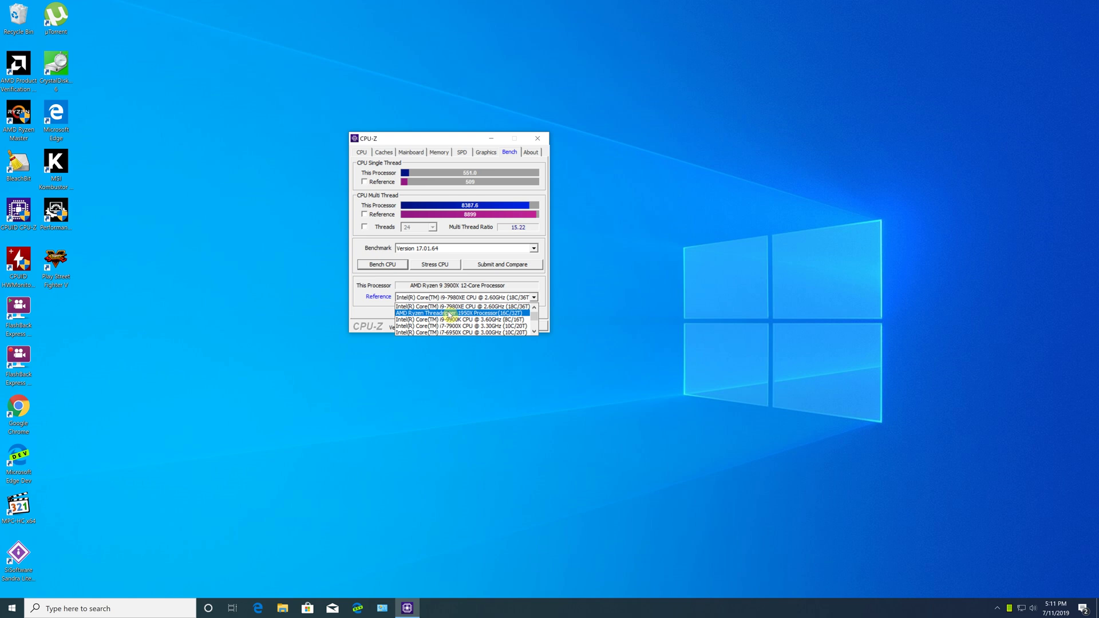
click(467, 184)
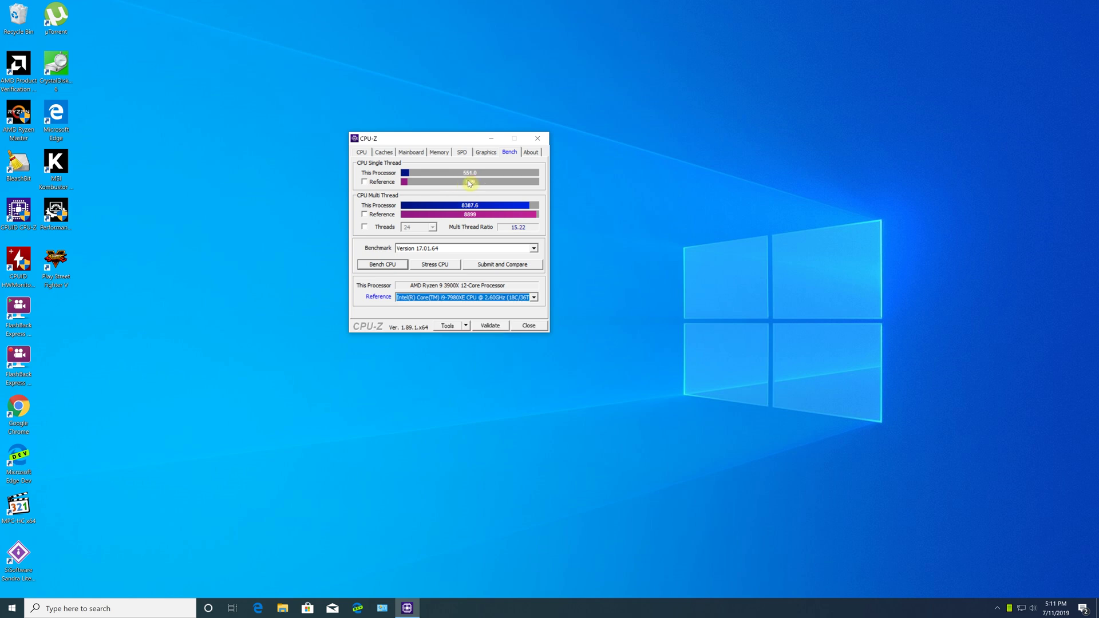
click(467, 298)
click(467, 313)
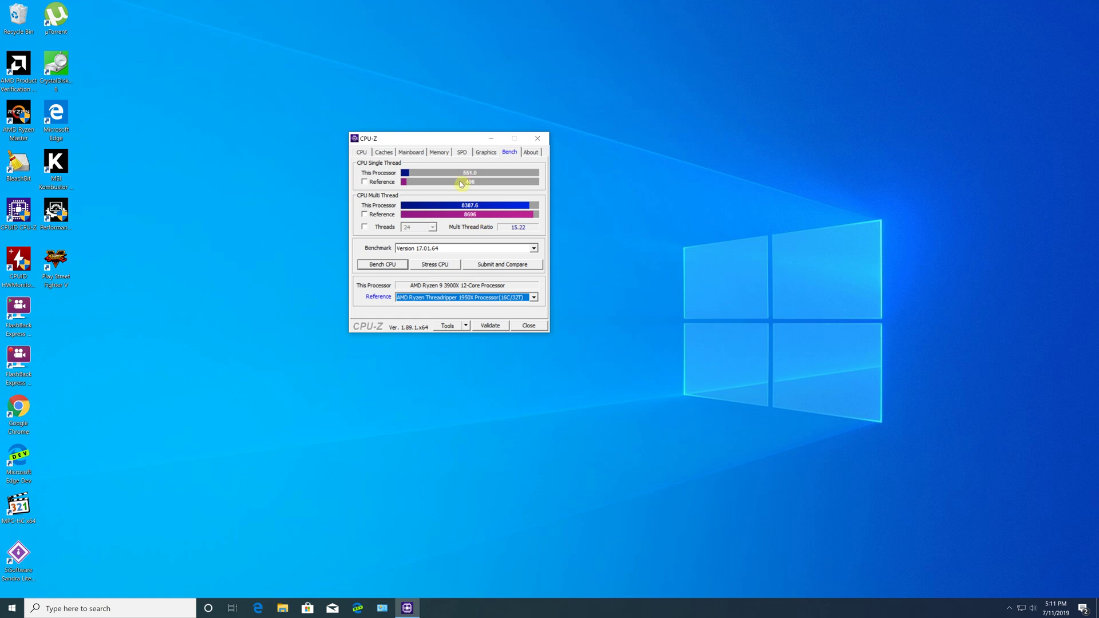
- Compare the bench scores against the Intel i9-9900K, i7-7900X and AMD Ryzen 7 2700X references
click(469, 297)
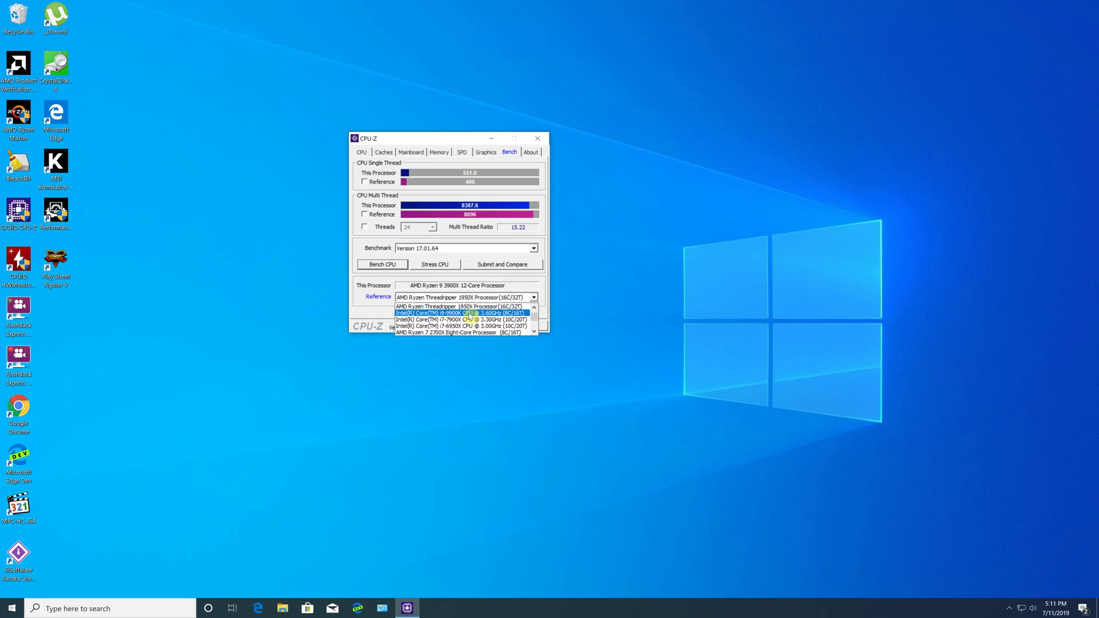
click(470, 314)
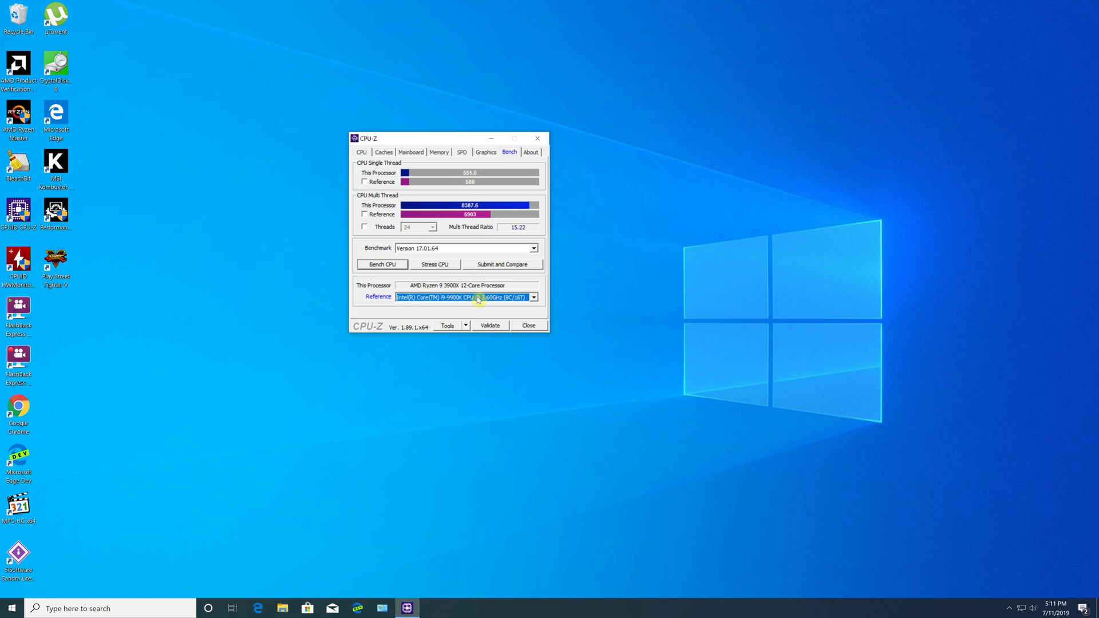
click(479, 299)
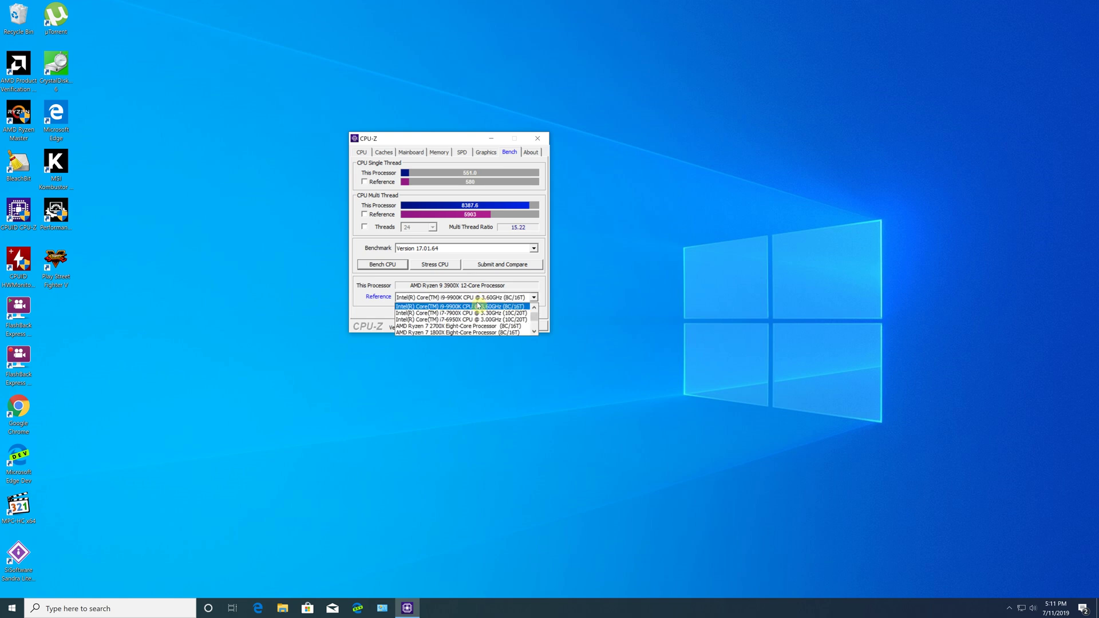
click(479, 314)
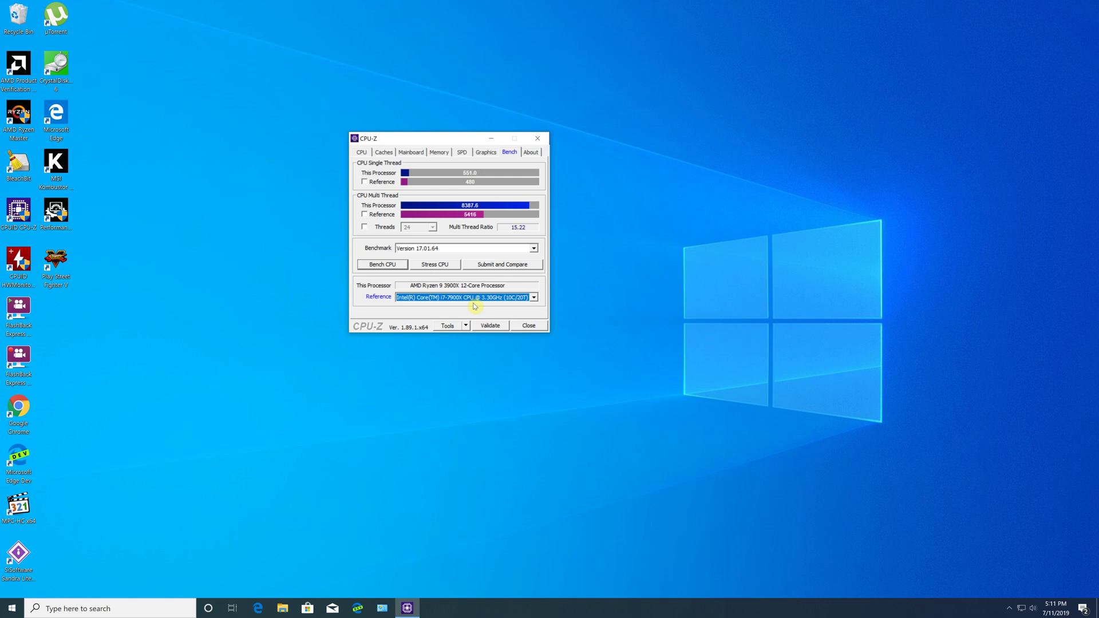
click(470, 300)
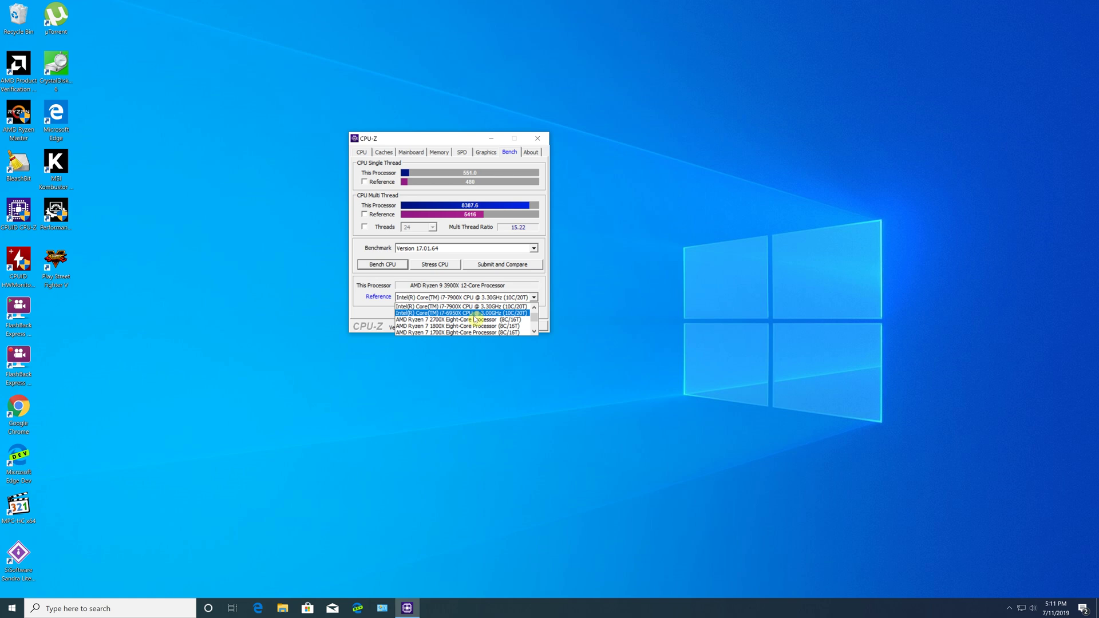
click(475, 320)
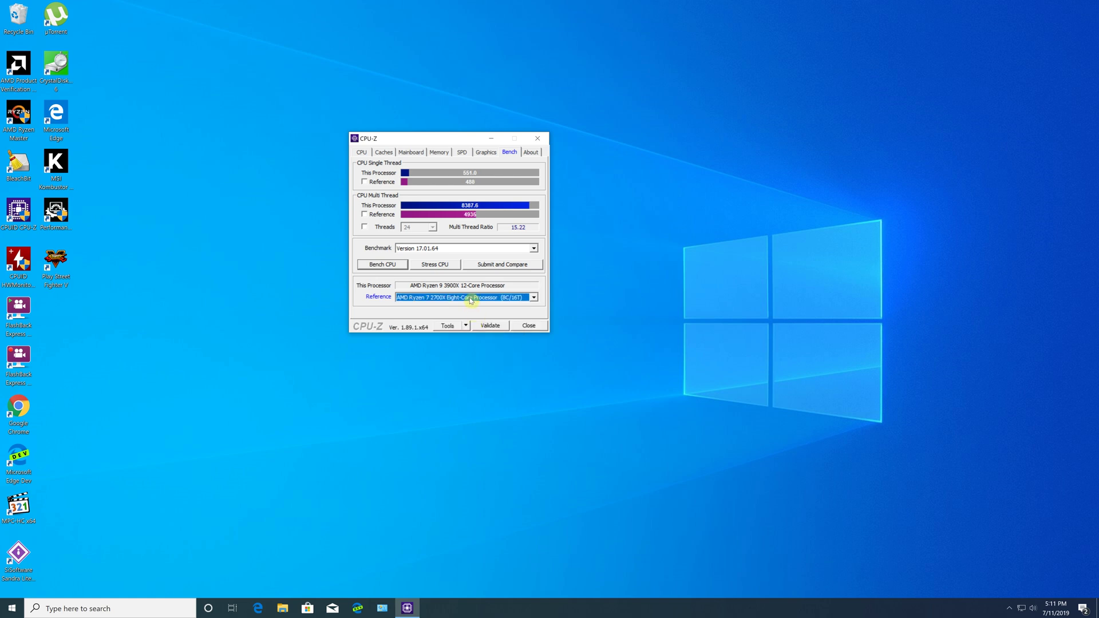
scroll(471, 301, up, 1)
- Review CPU-Z's Memory, SPD and Caches pages, return to the CPU page, and move the window down-right
click(439, 153)
click(462, 153)
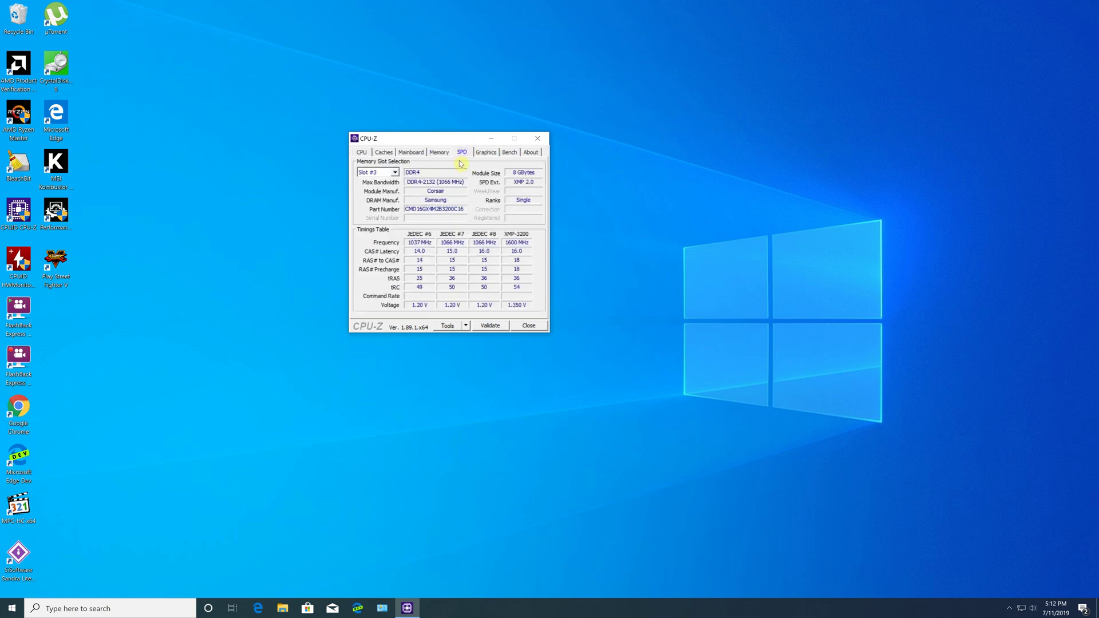
click(379, 153)
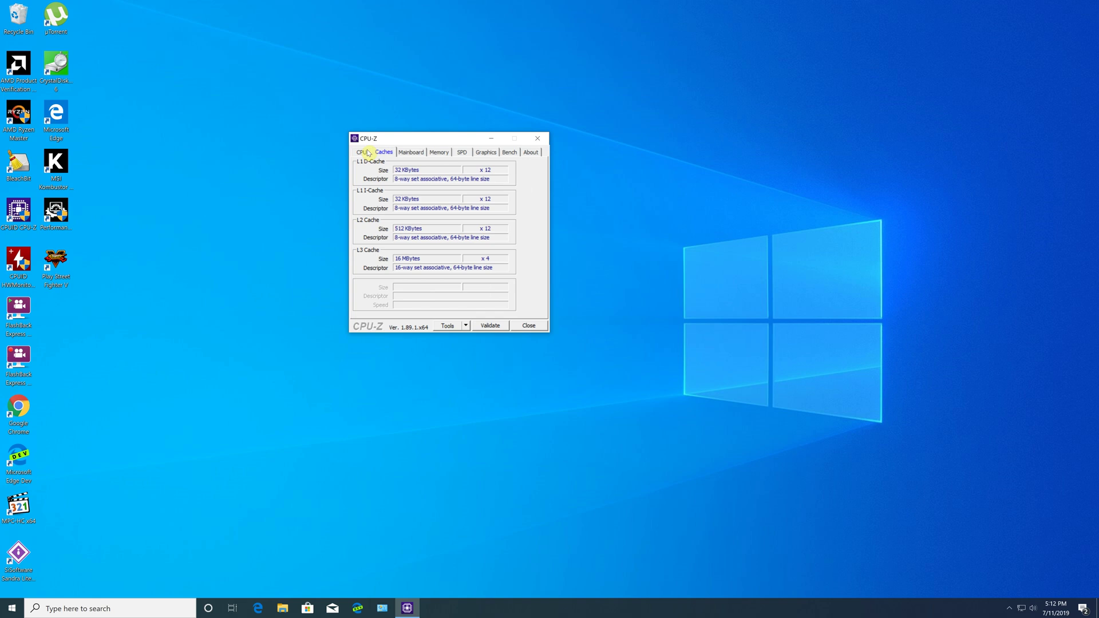
click(364, 154)
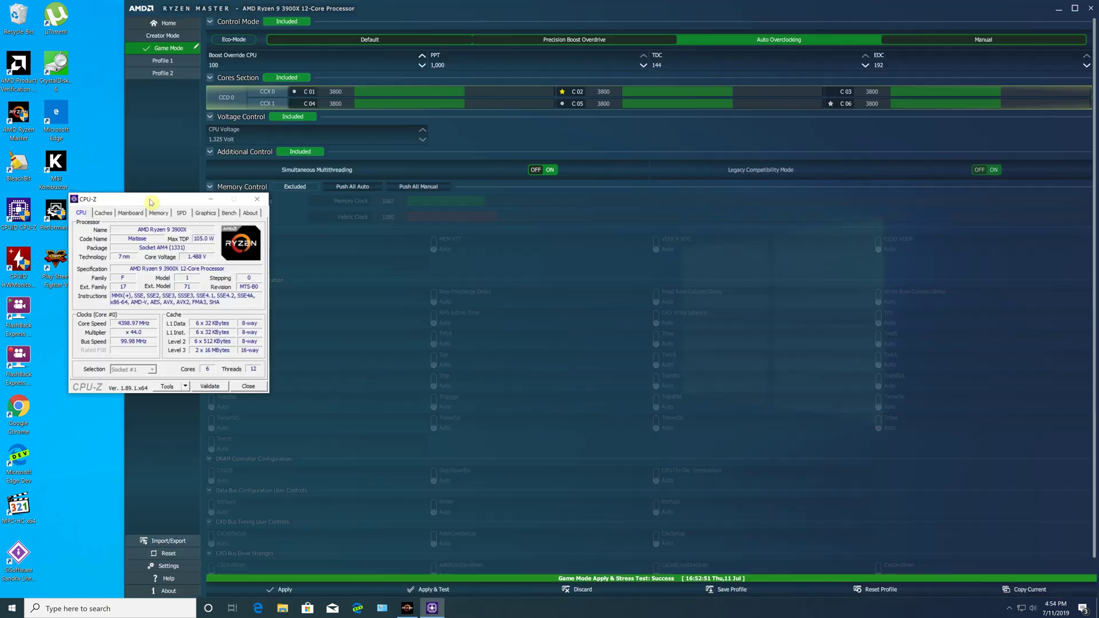
drag(140, 194, 540, 246)
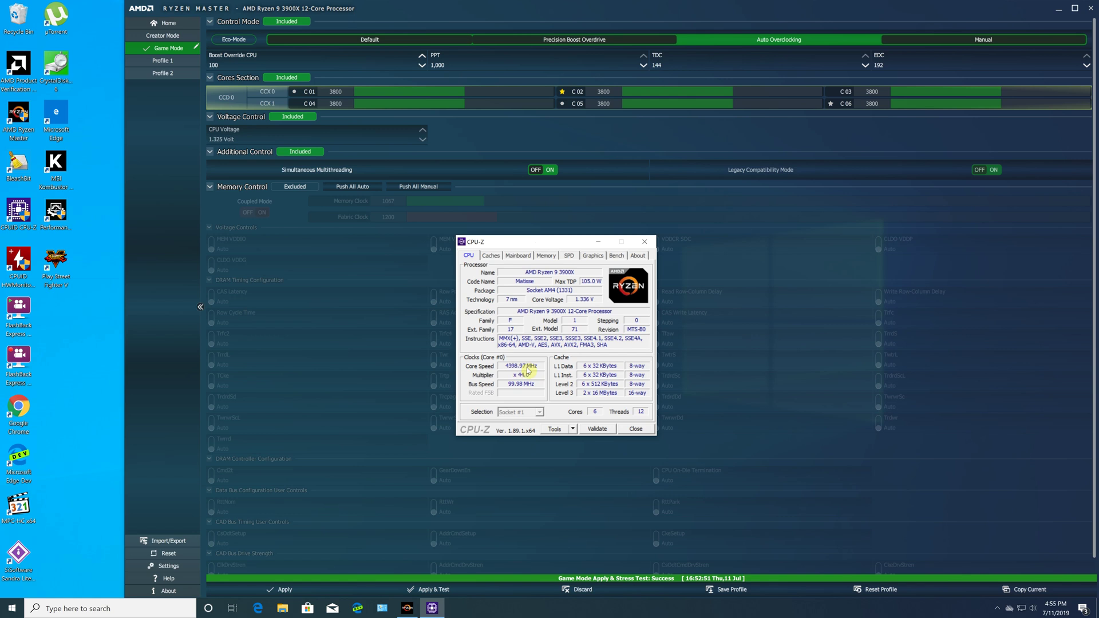
- Set Ryzen Master's Control Mode to Auto Overclocking and place CPU-Z on the left
click(572, 40)
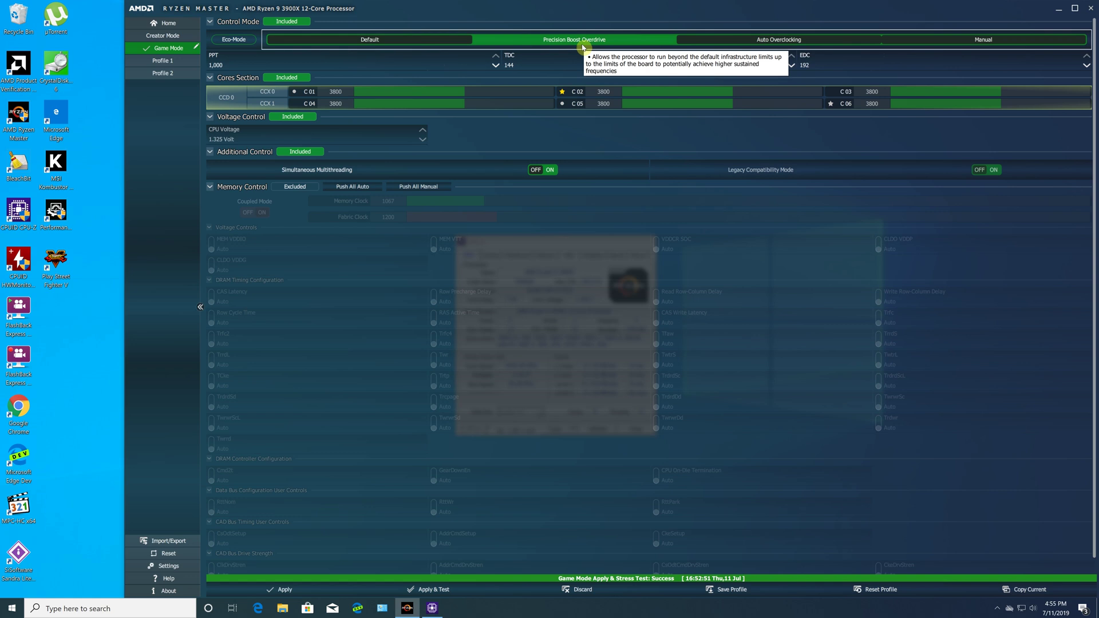
click(736, 40)
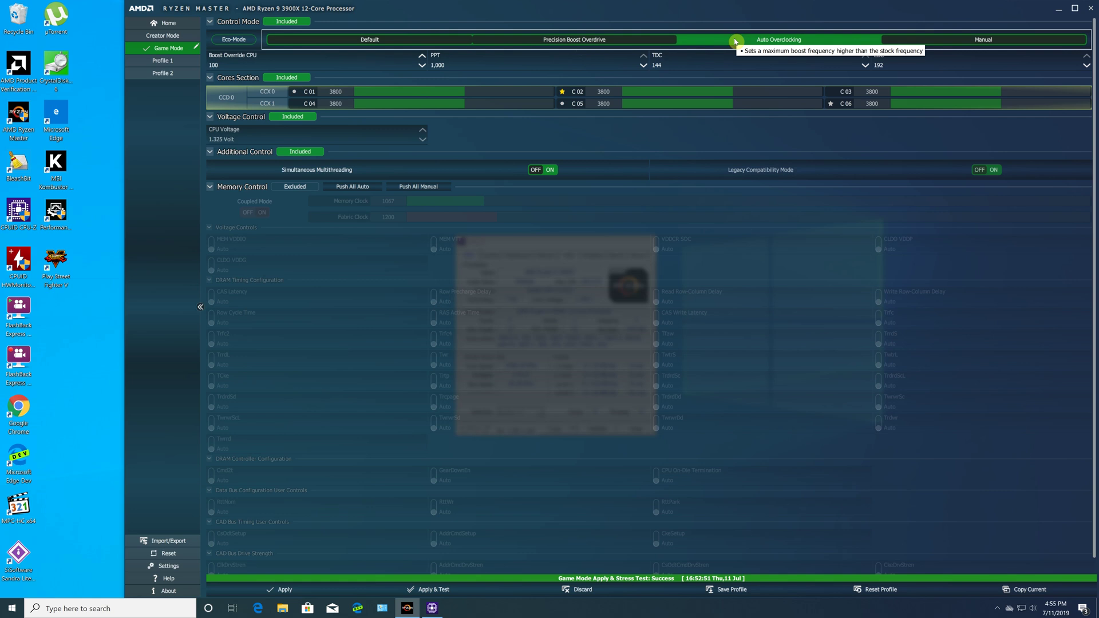
click(433, 608)
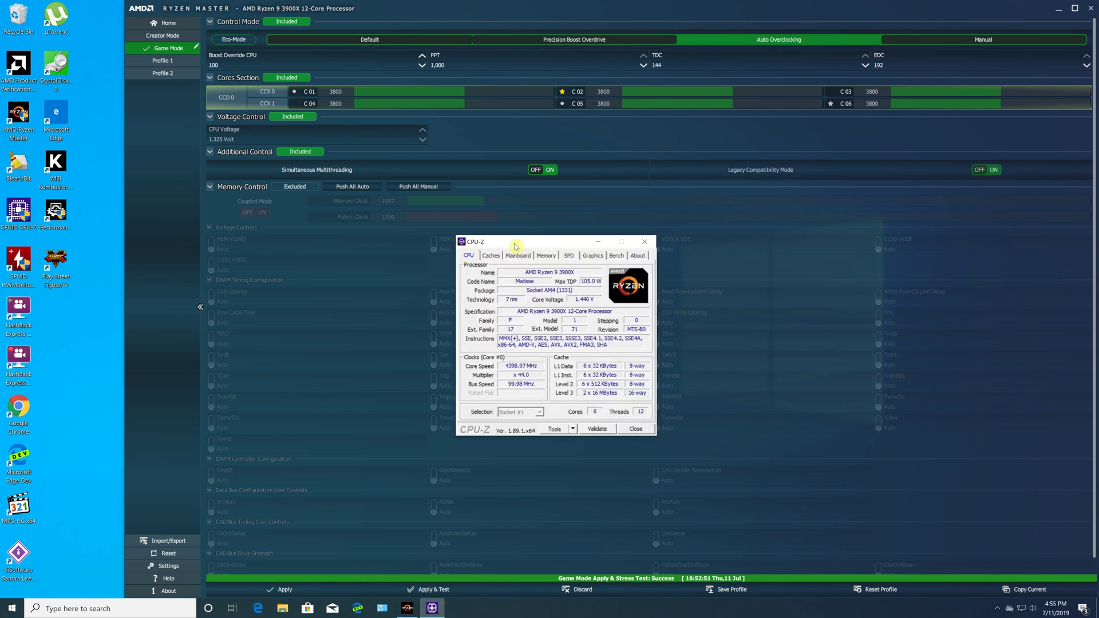
drag(516, 247, 110, 186)
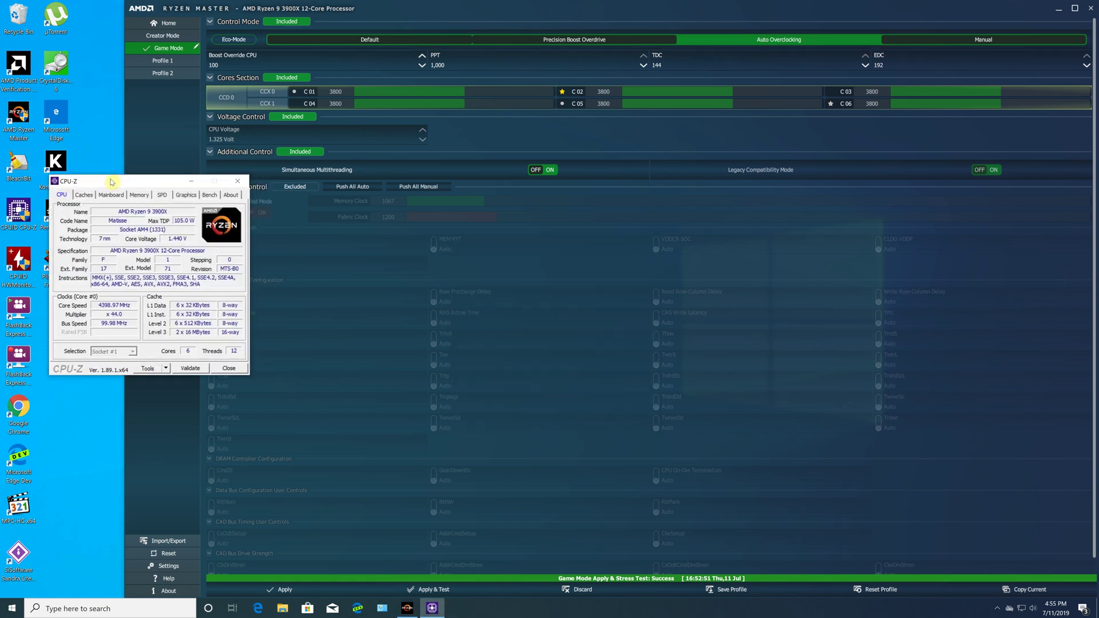
- Apply and stress-test the Auto Overclocking settings while watching CPU-Z clocks in the centre
click(433, 590)
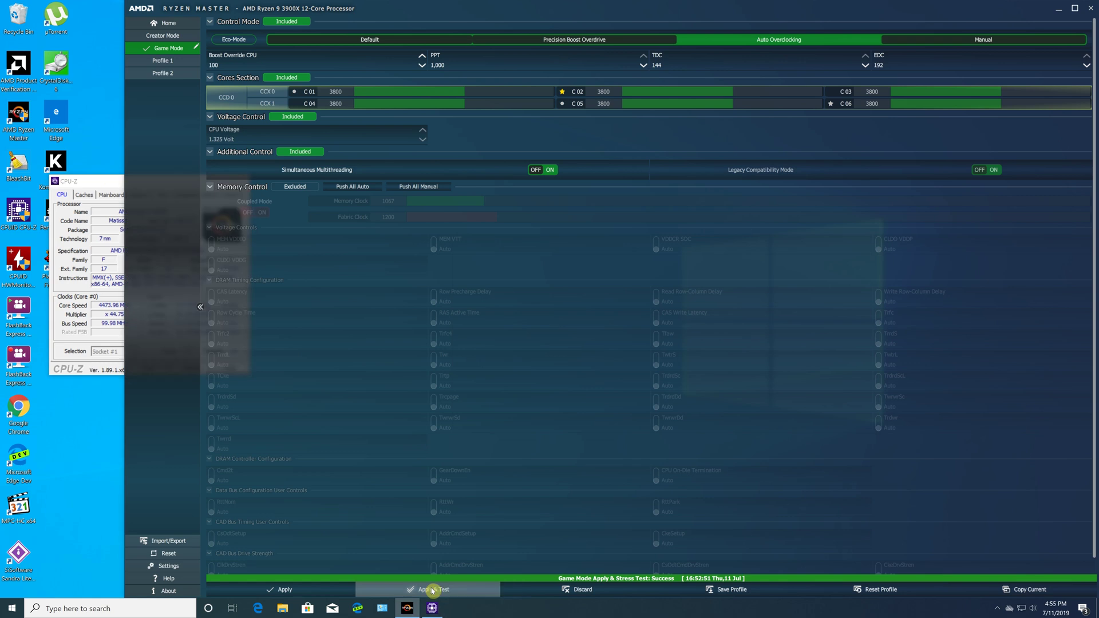
click(103, 185)
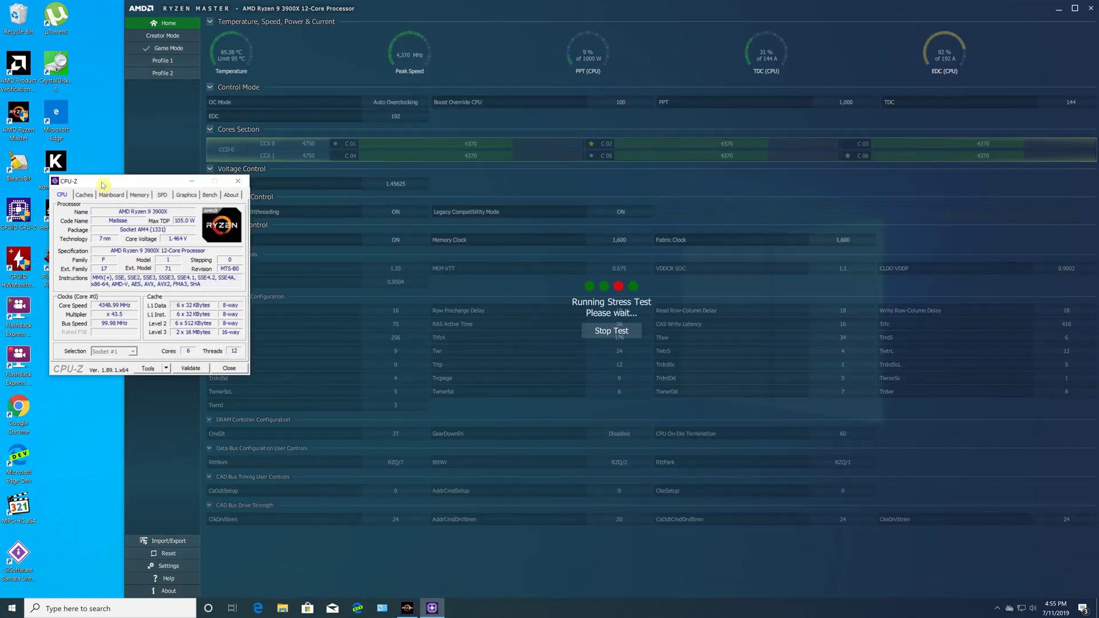
drag(103, 185, 339, 318)
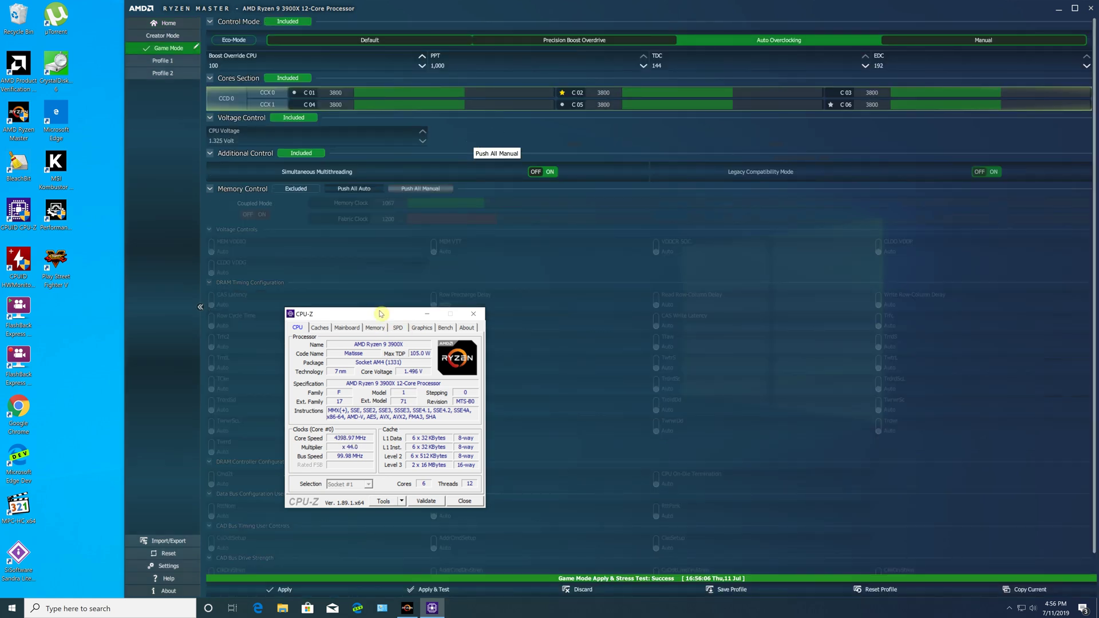
- Move CPU-Z to the upper left, set Control Mode to Default, and apply the Game Mode profile
drag(381, 313, 198, 234)
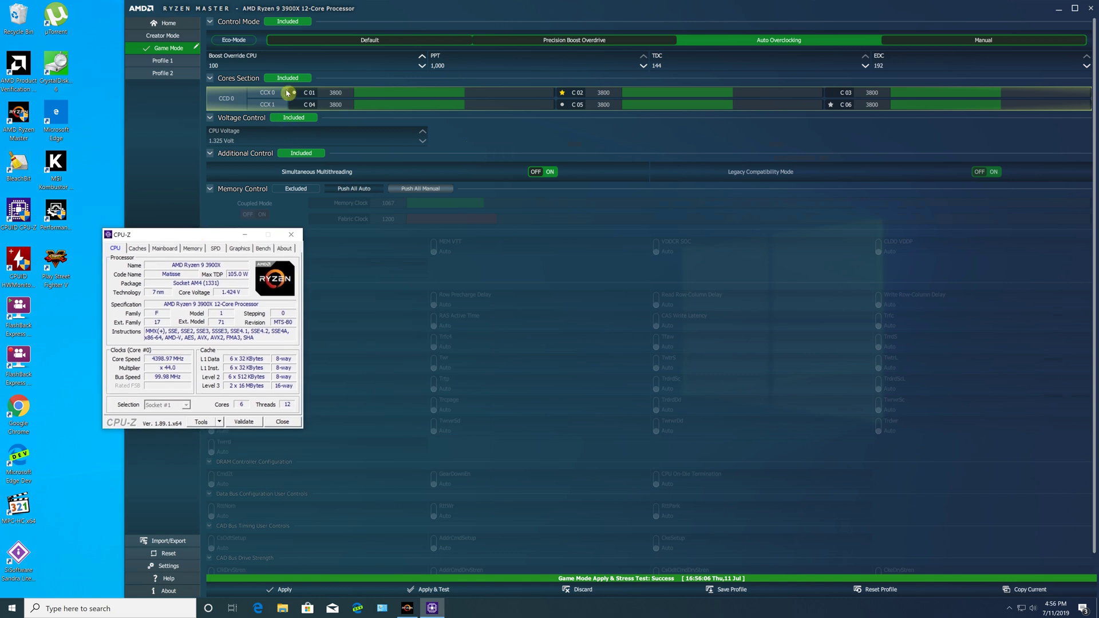
click(360, 40)
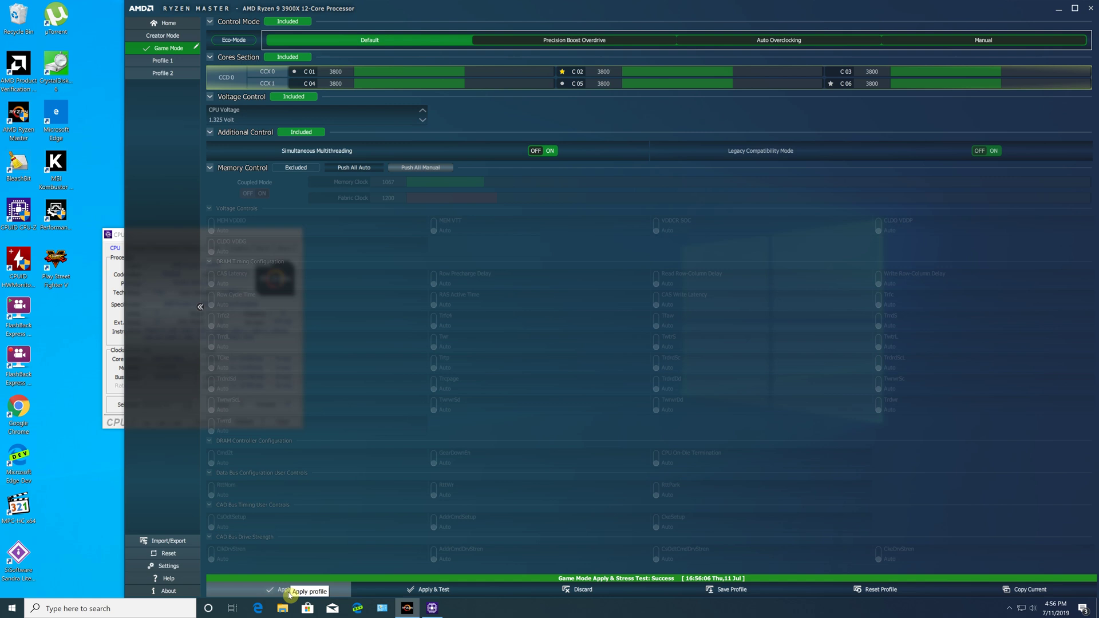
click(290, 594)
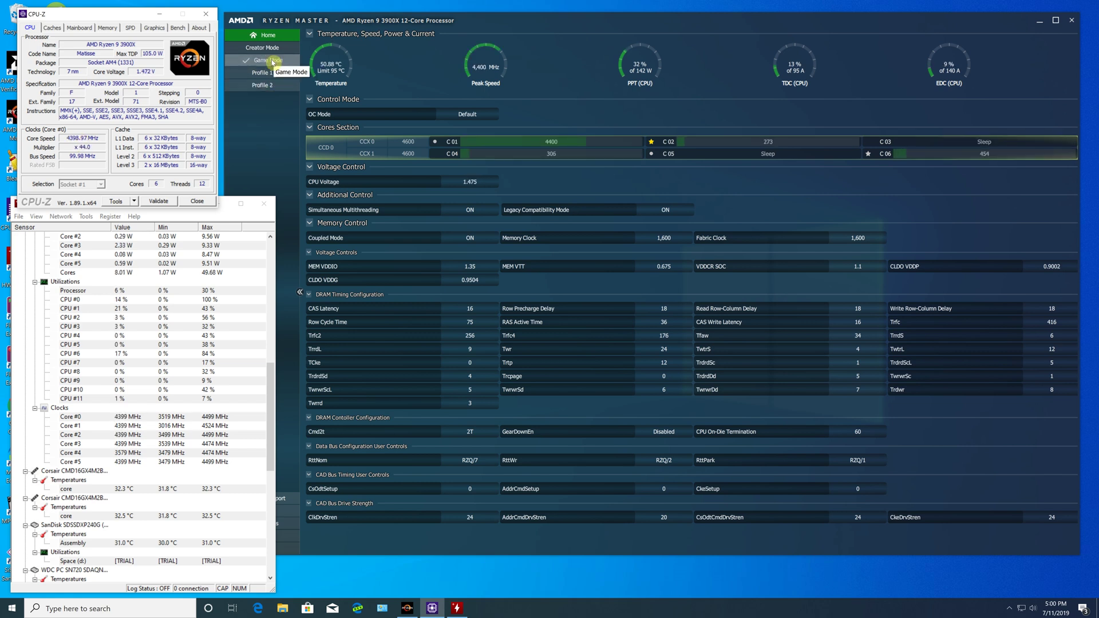
- In Game Mode, cycle Control Mode through Precision Boost Overdrive, Auto Overclocking and Manual, ending on Default
click(272, 61)
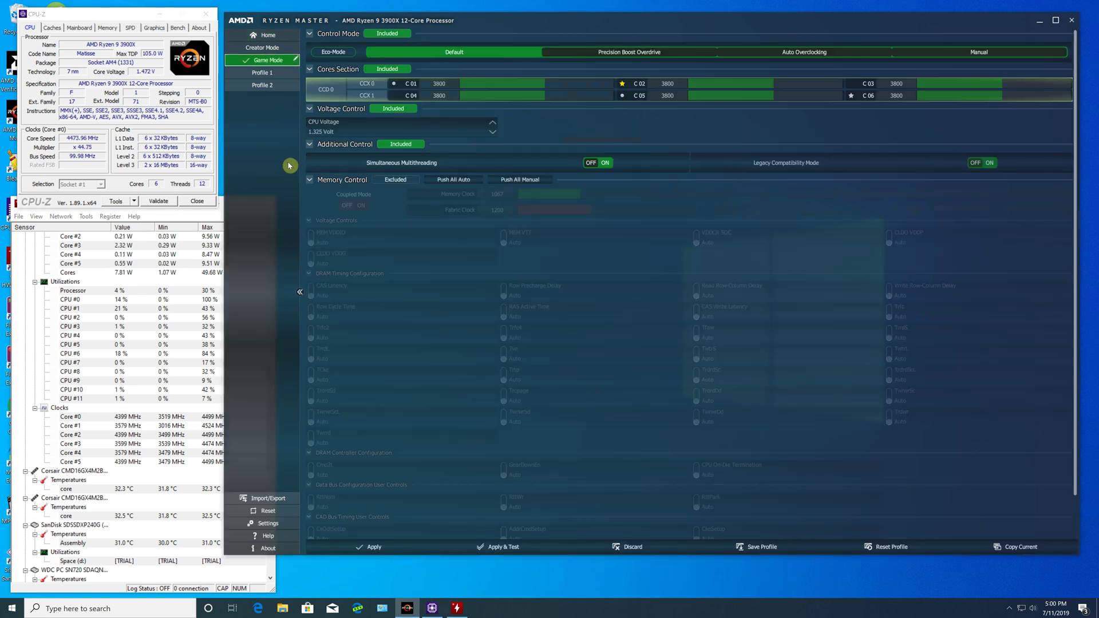
click(629, 55)
click(773, 52)
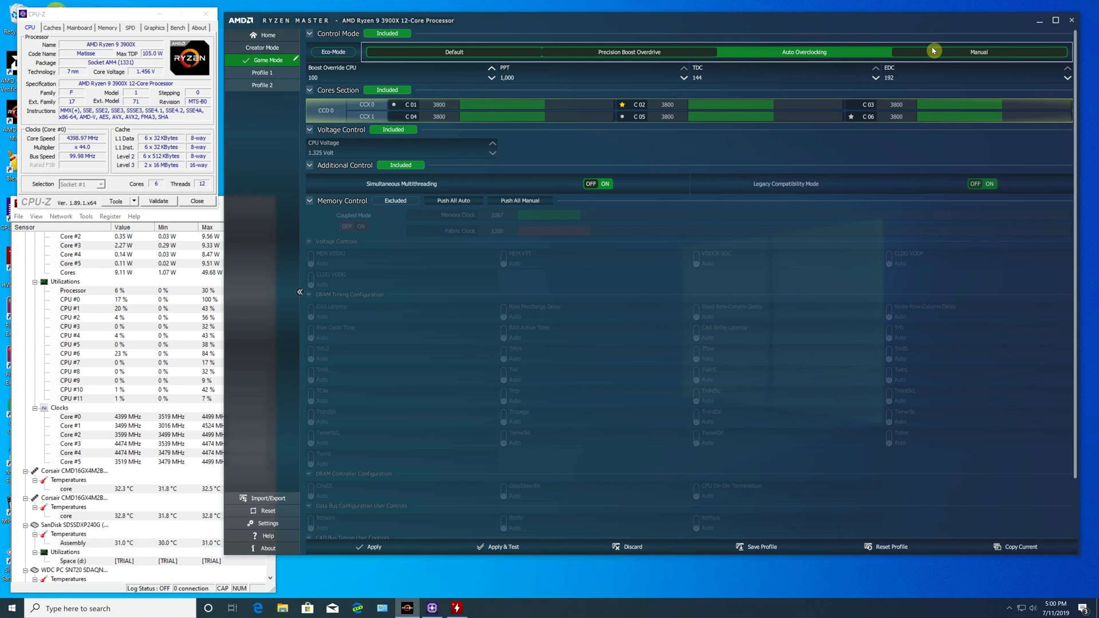
click(960, 55)
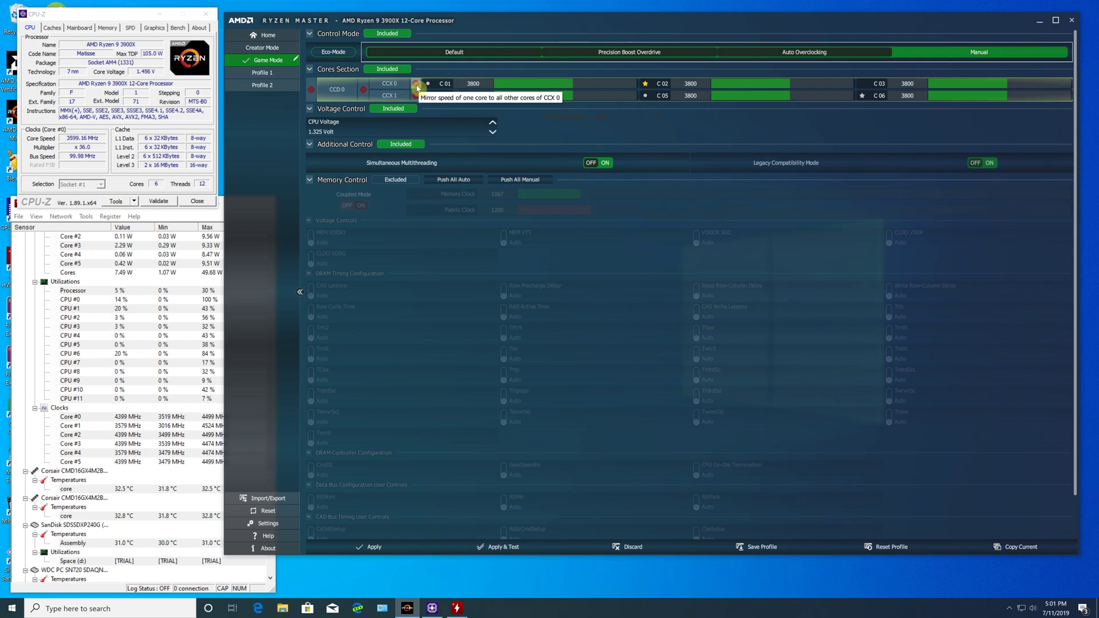
click(610, 55)
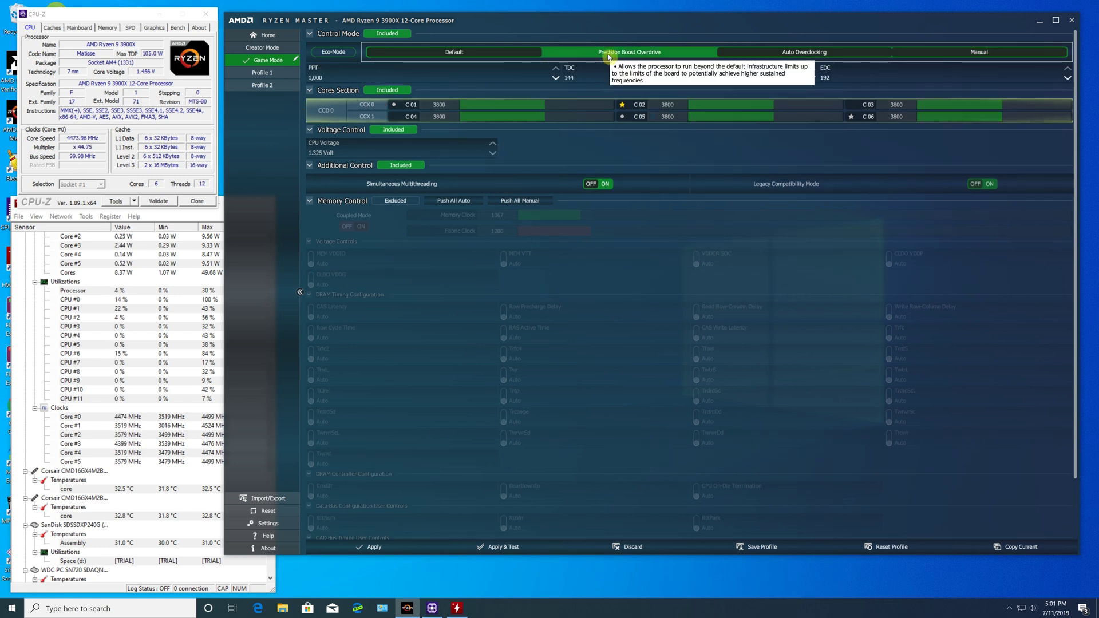
click(789, 56)
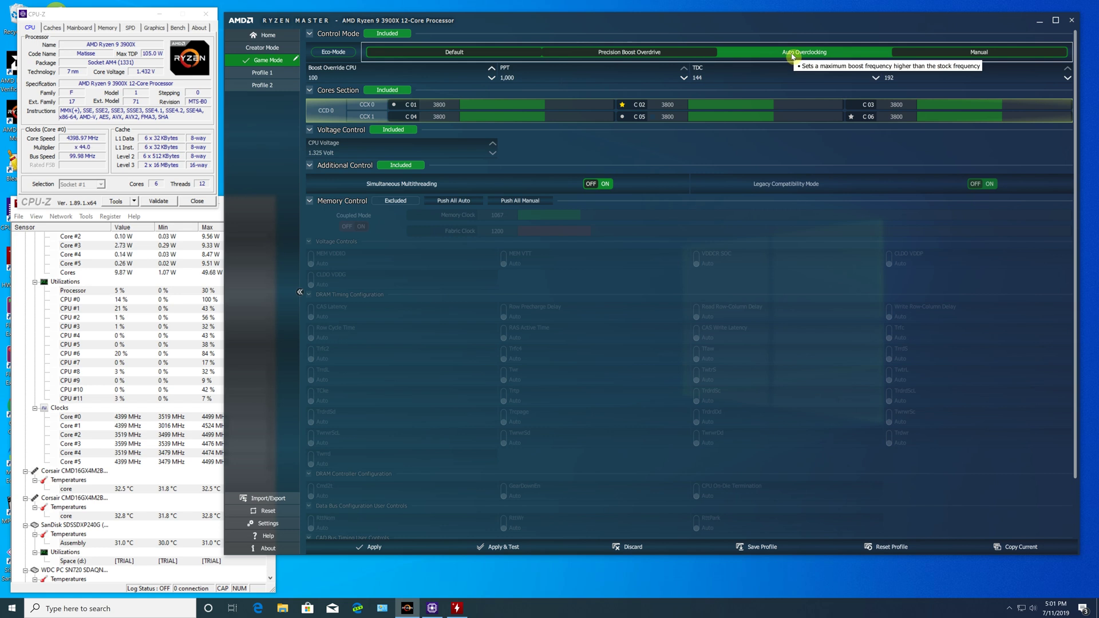
click(921, 50)
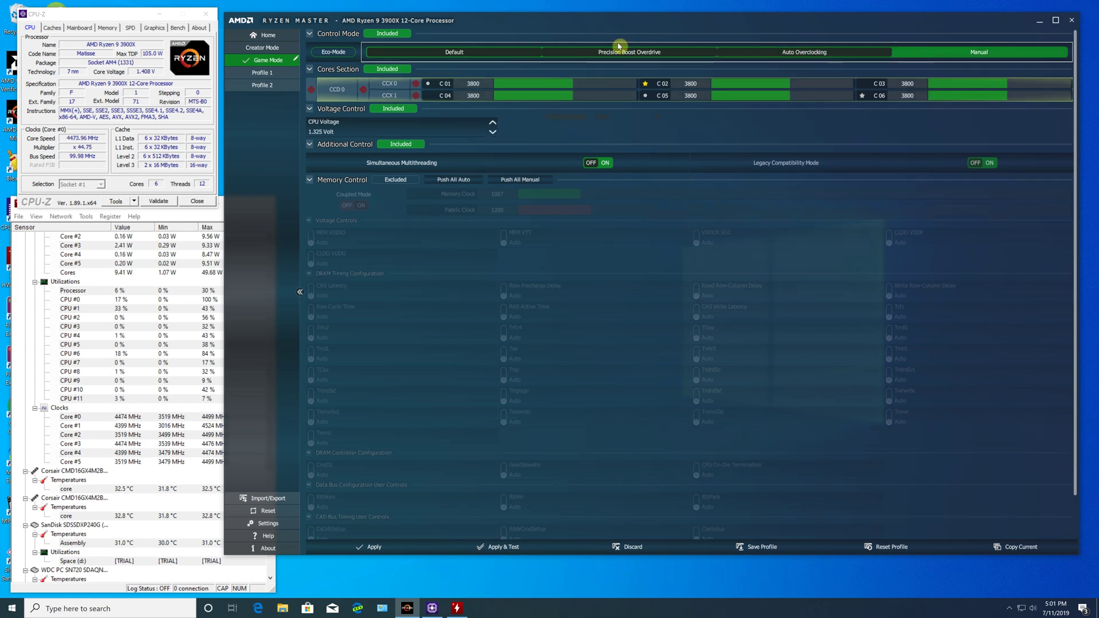
click(468, 53)
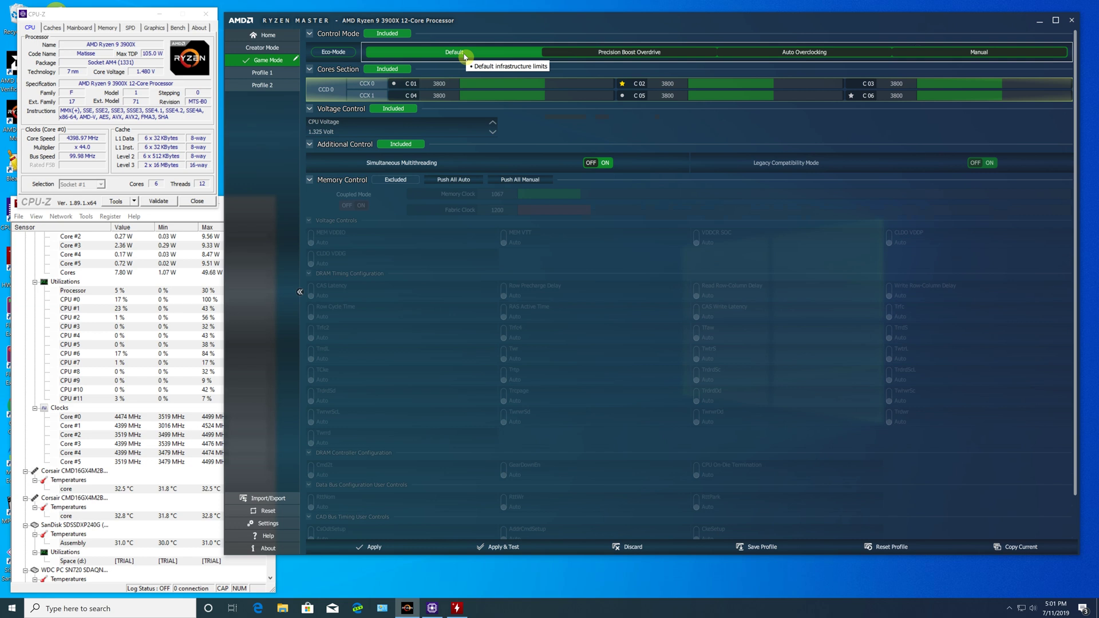
- In Creator Mode, try Precision Boost Overdrive and Auto Overclocking, narrow the window, and reset the settings
click(270, 48)
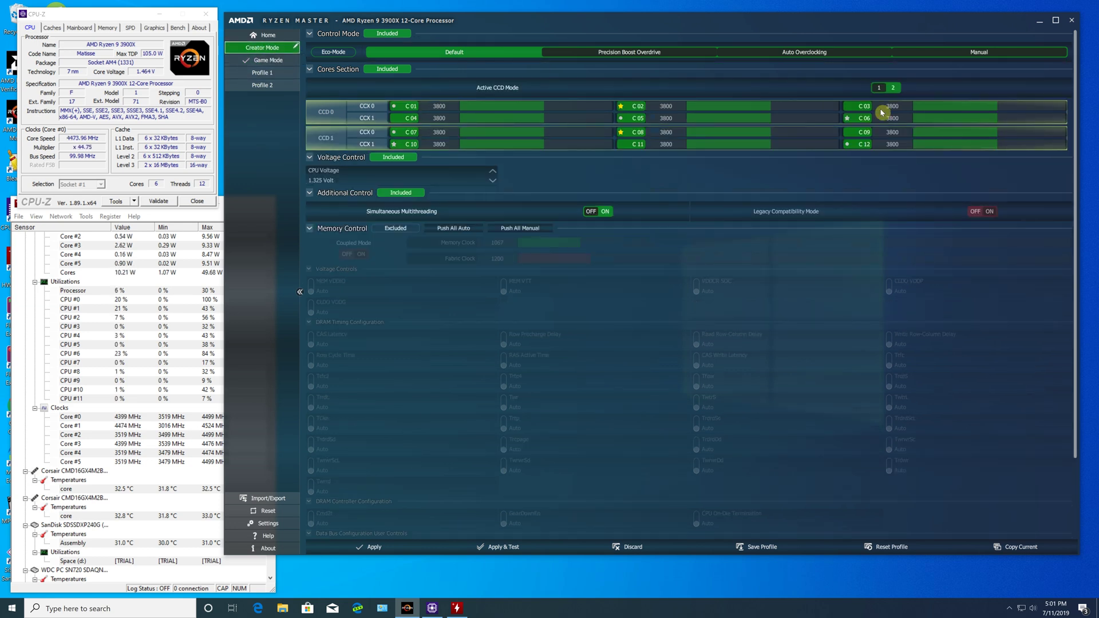
click(598, 53)
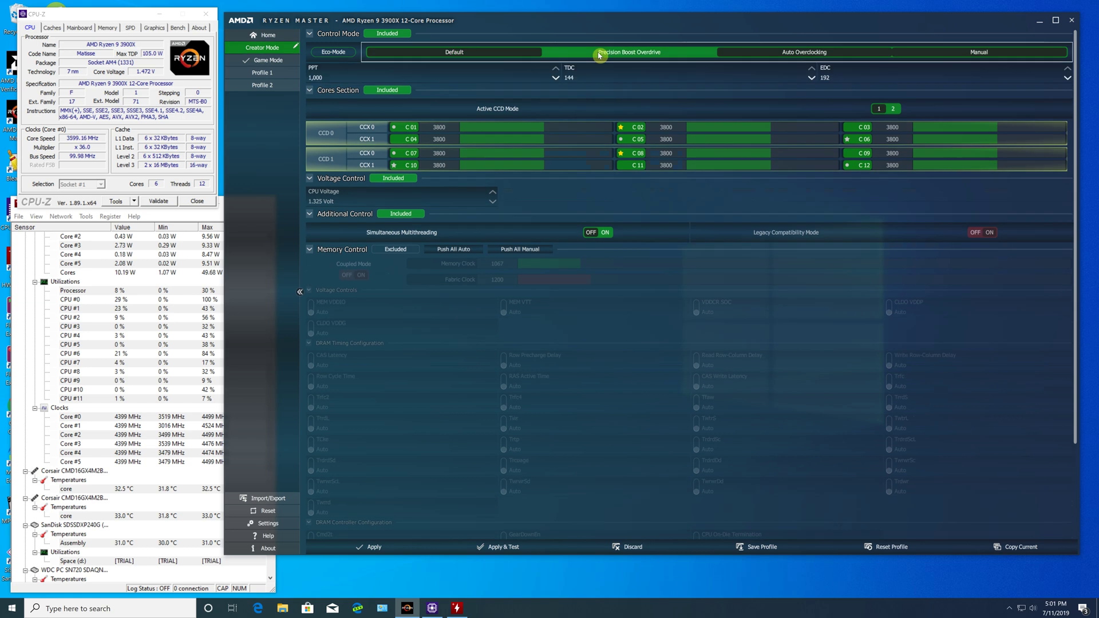
click(816, 53)
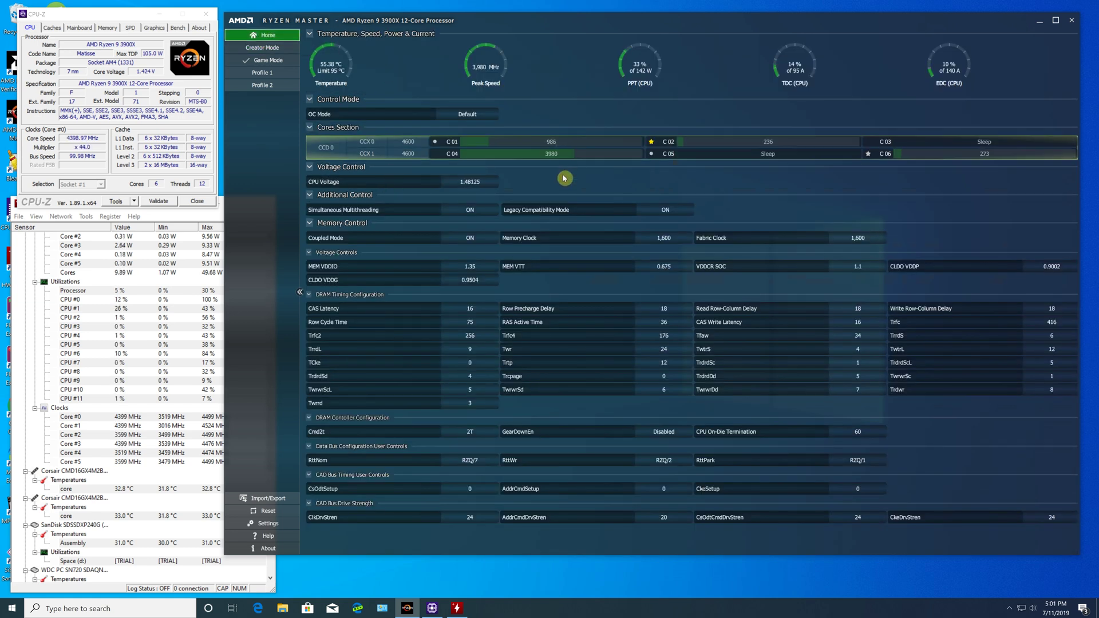
drag(224, 319, 277, 315)
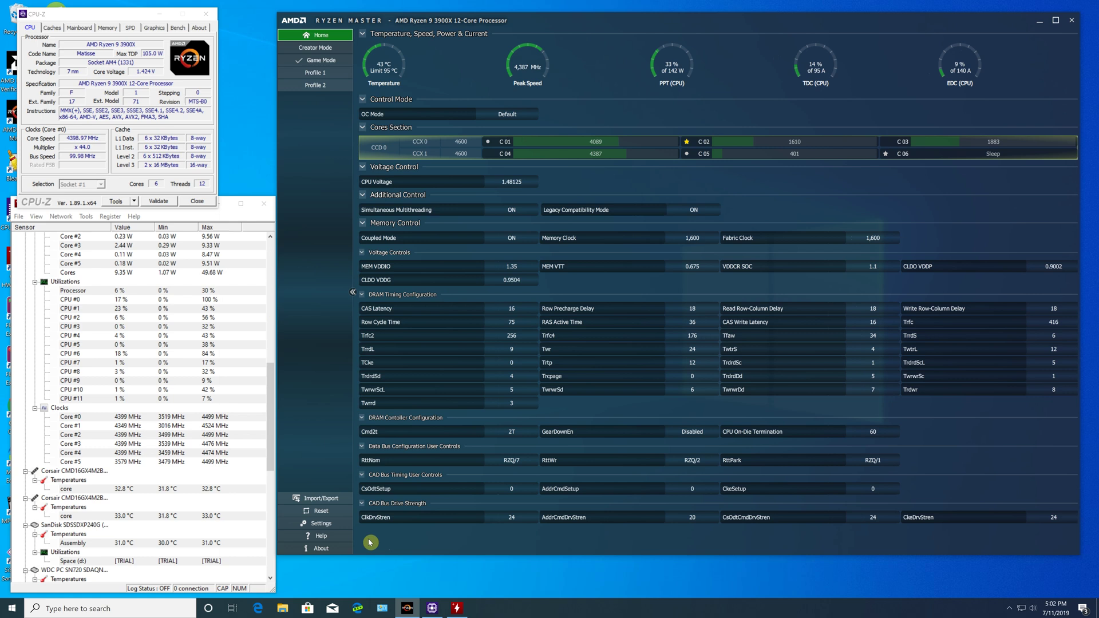
click(322, 514)
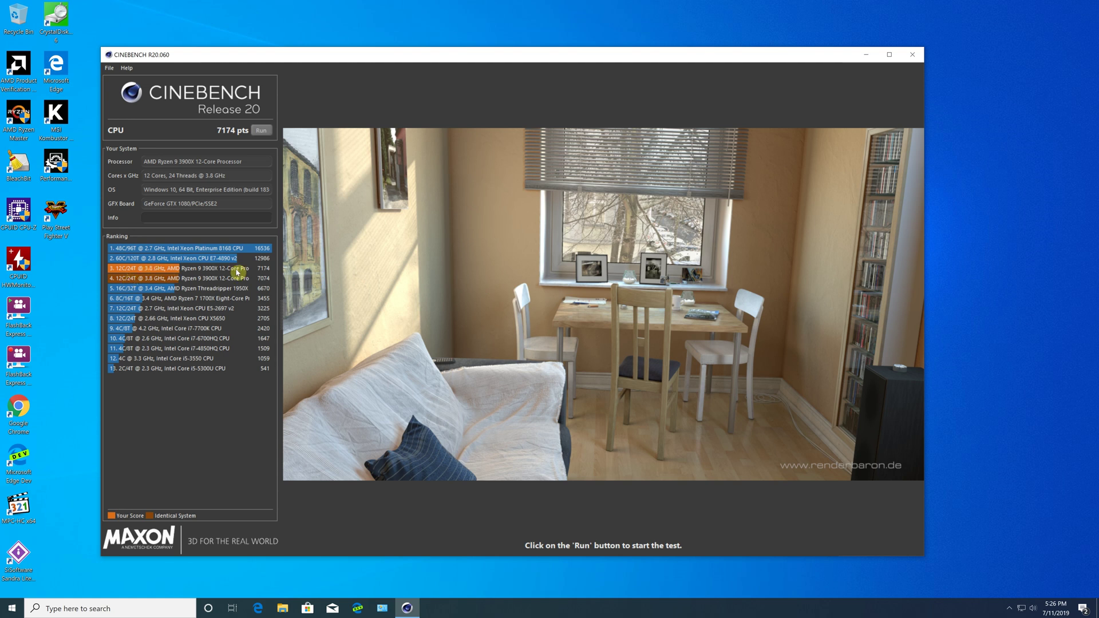
- Run the Cinebench R20 CPU test and check the 7174 pts score in the ranking
mouse_move(266, 271)
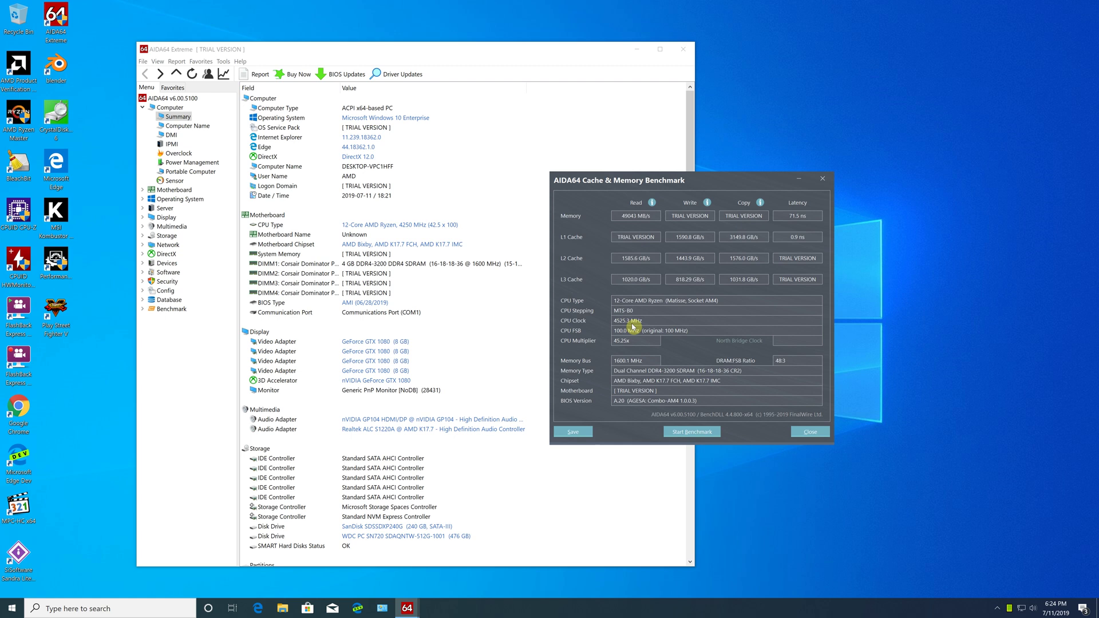
- Move the memory benchmark results aside and view the CPU Clock reading on AIDA64's Overclock page
drag(678, 179, 845, 169)
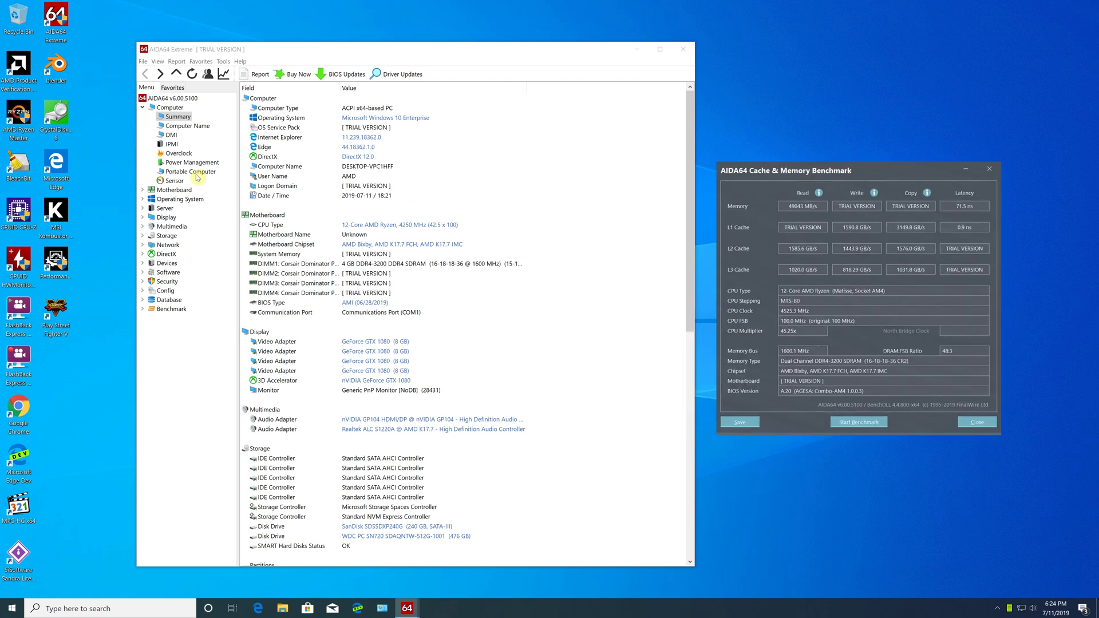
click(178, 153)
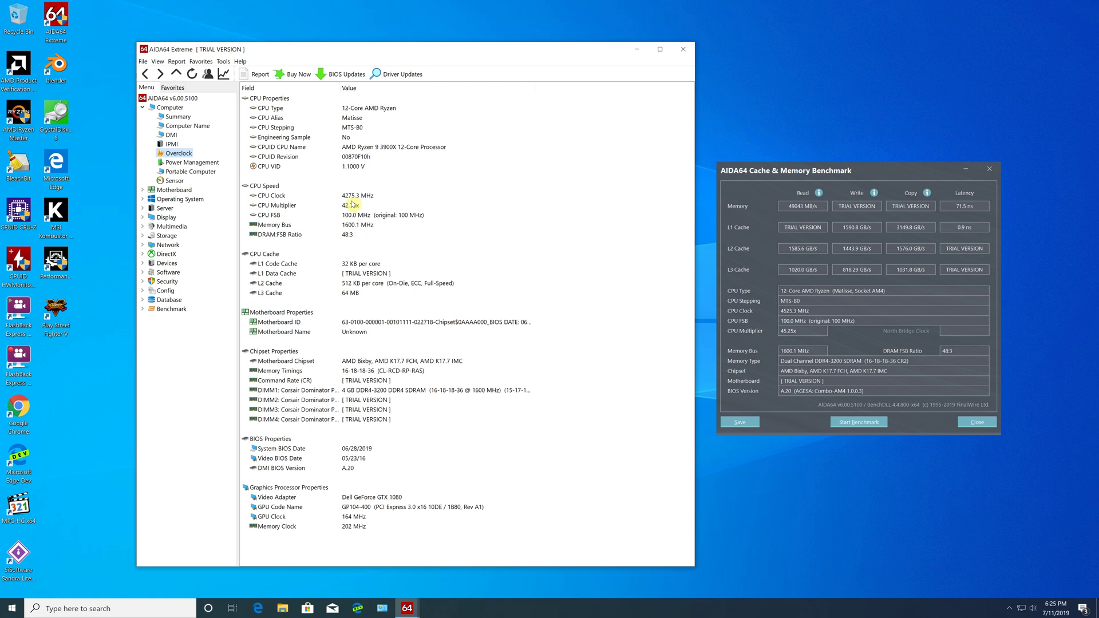
click(250, 197)
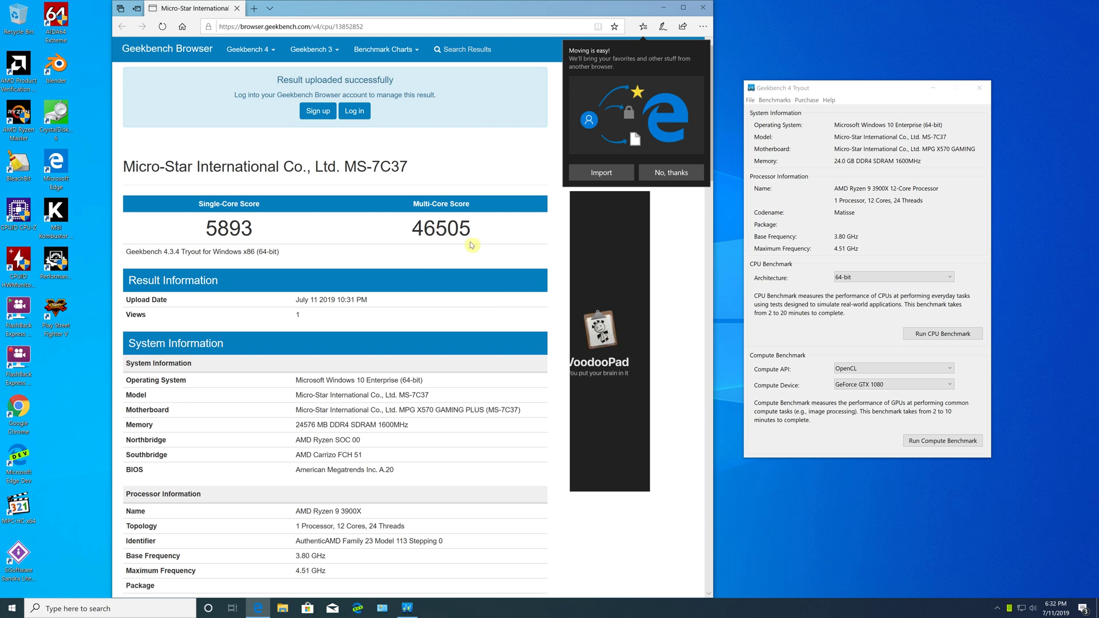
- Highlight the 46505 multi-core score in Geekbench Browser, then bring the Geekbench 4 Tryout window forward
drag(412, 232, 479, 232)
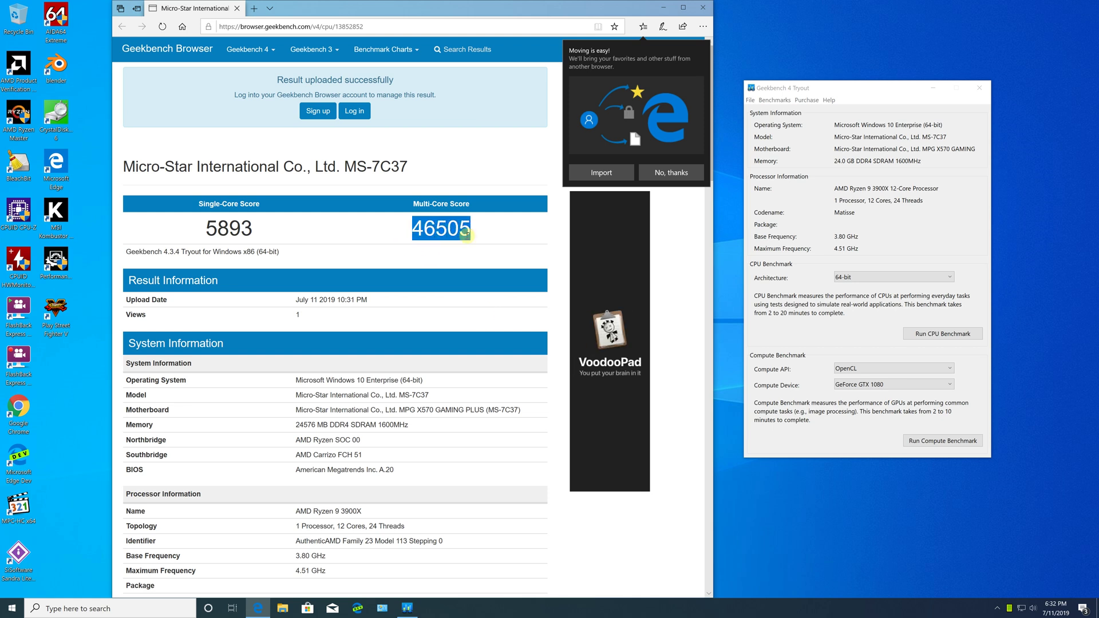
click(494, 235)
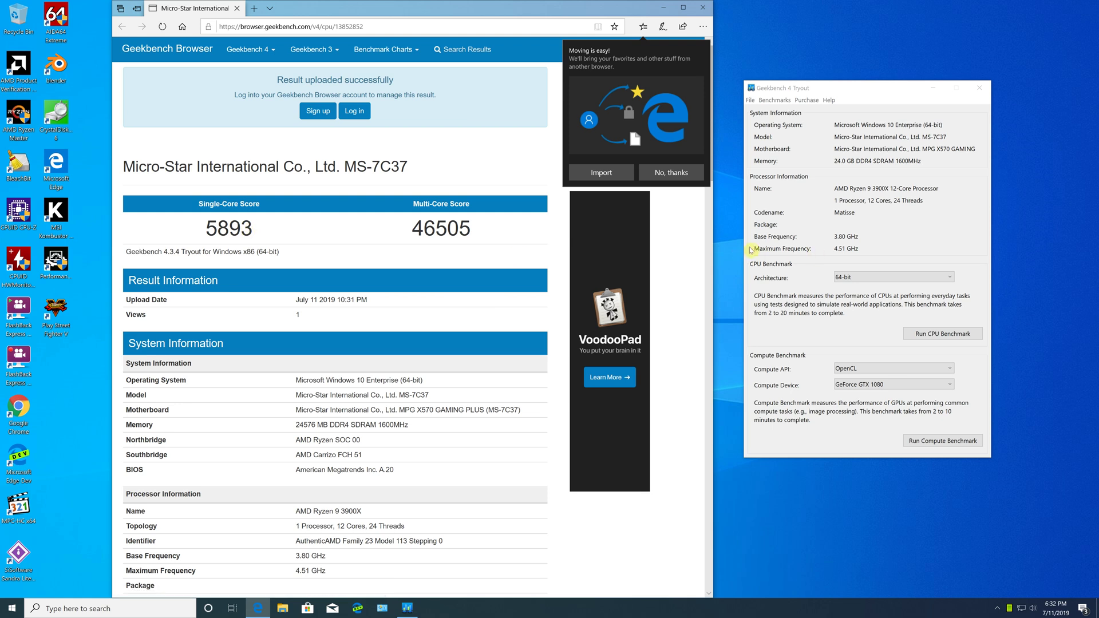
click(839, 254)
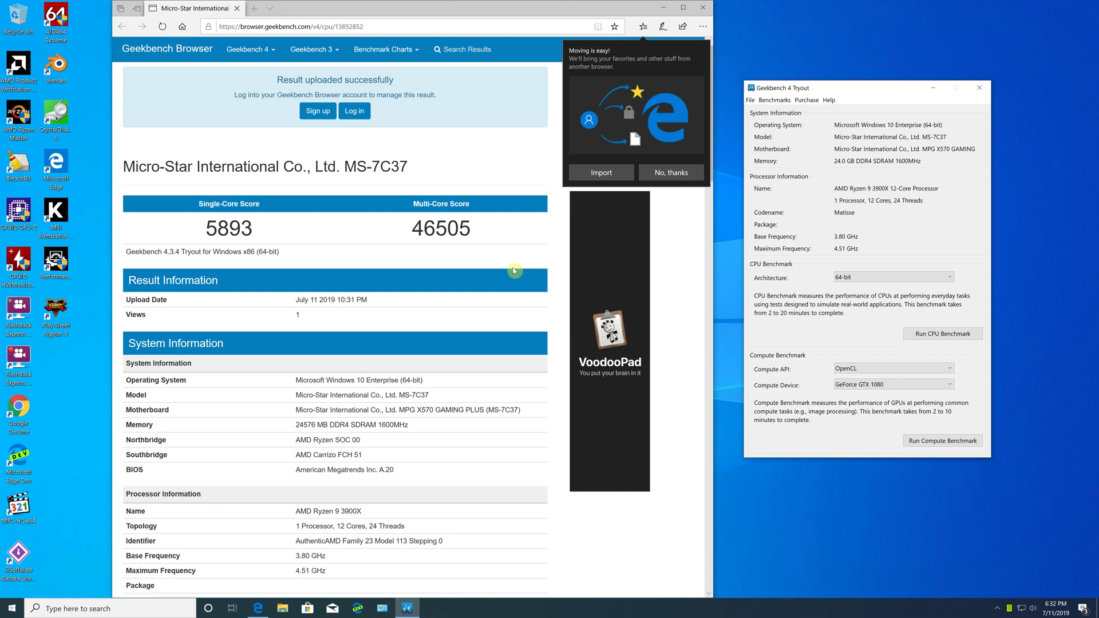
click(370, 344)
scroll(369, 348, down, 3)
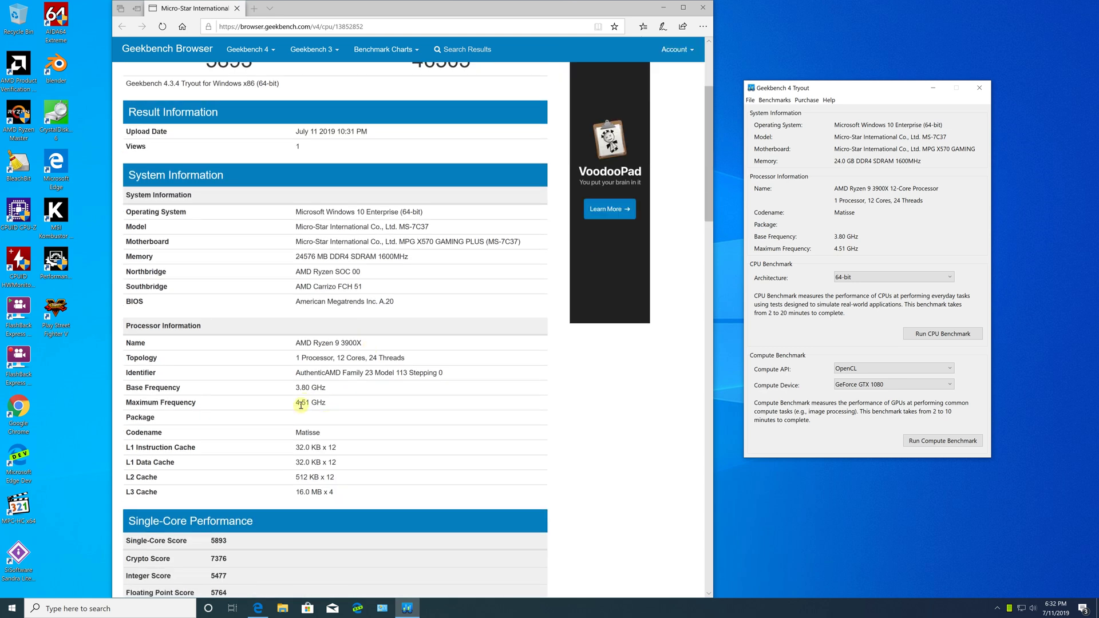
scroll(300, 403, down, 3)
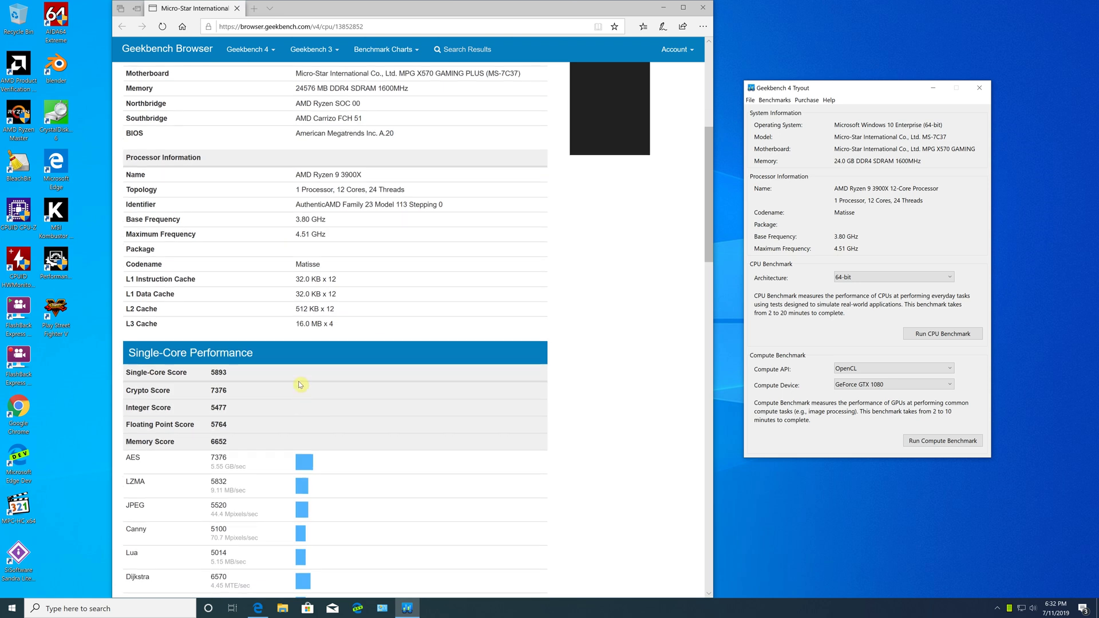
scroll(300, 385, down, 3)
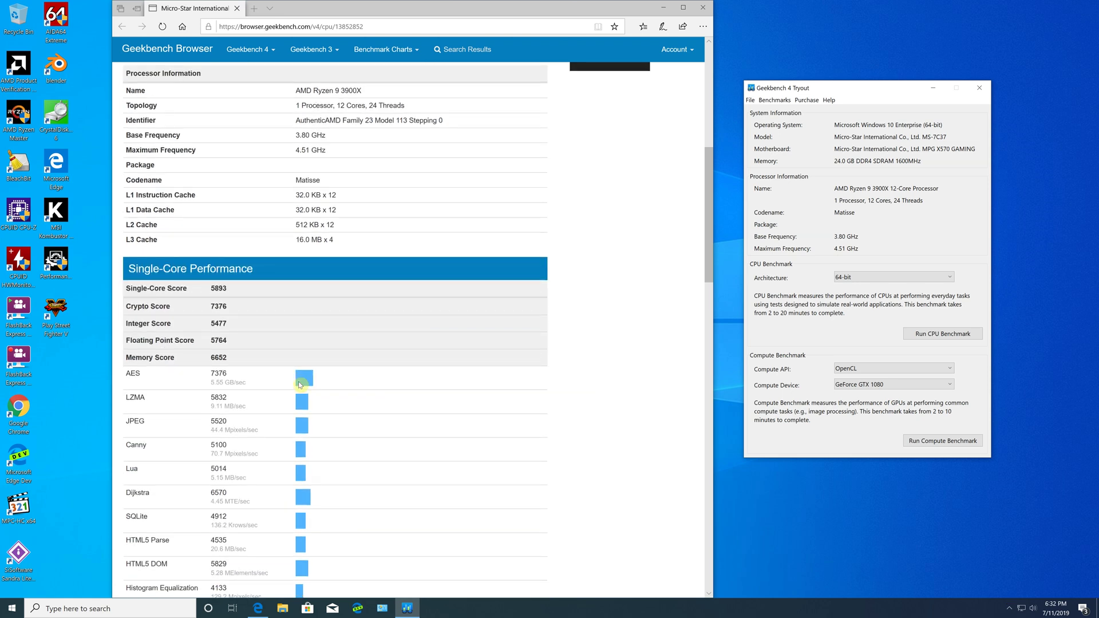
scroll(263, 367, down, 3)
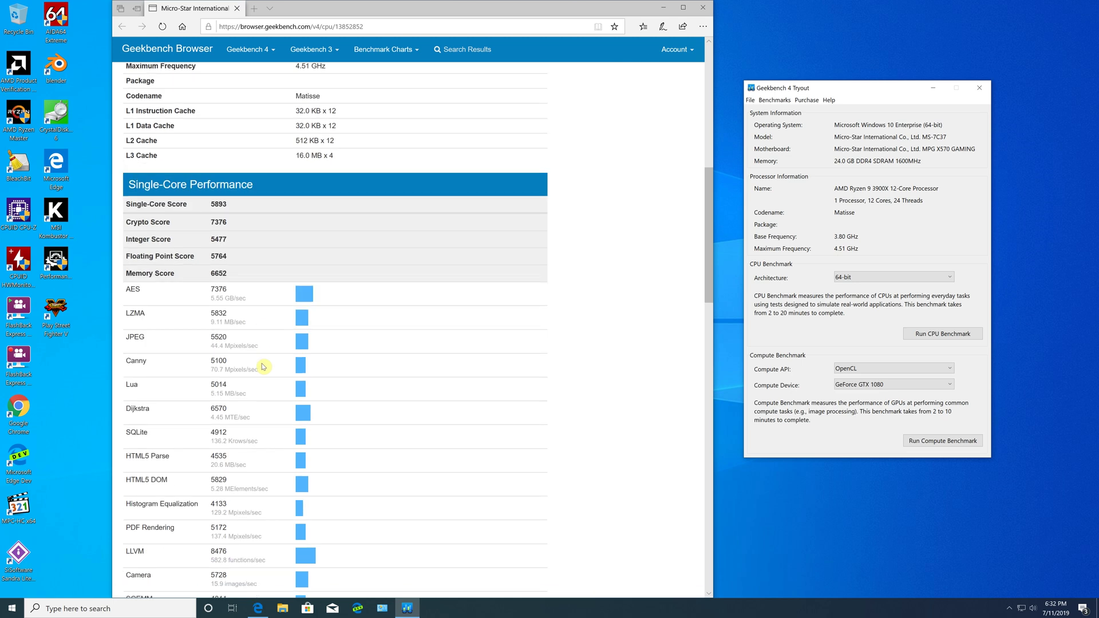
scroll(263, 367, down, 9)
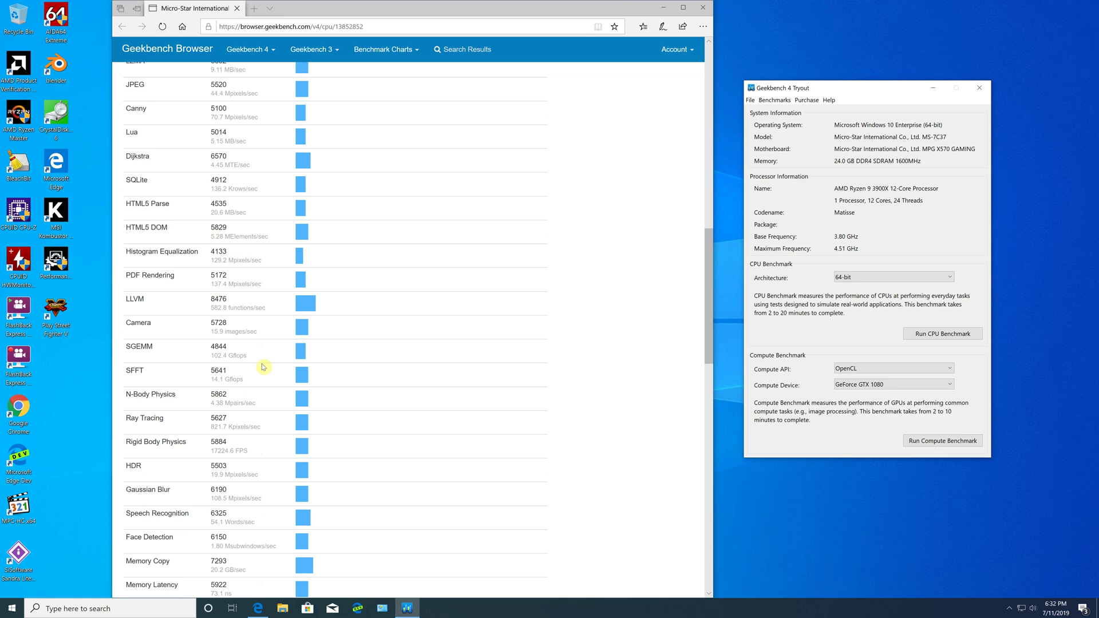
scroll(262, 367, down, 12)
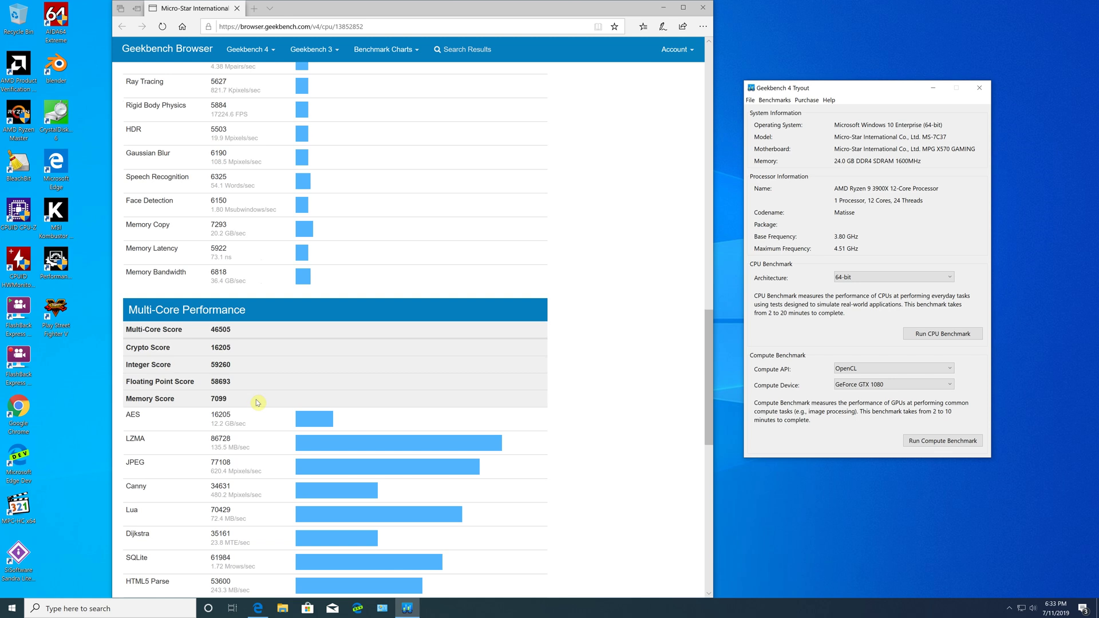
scroll(258, 403, down, 19)
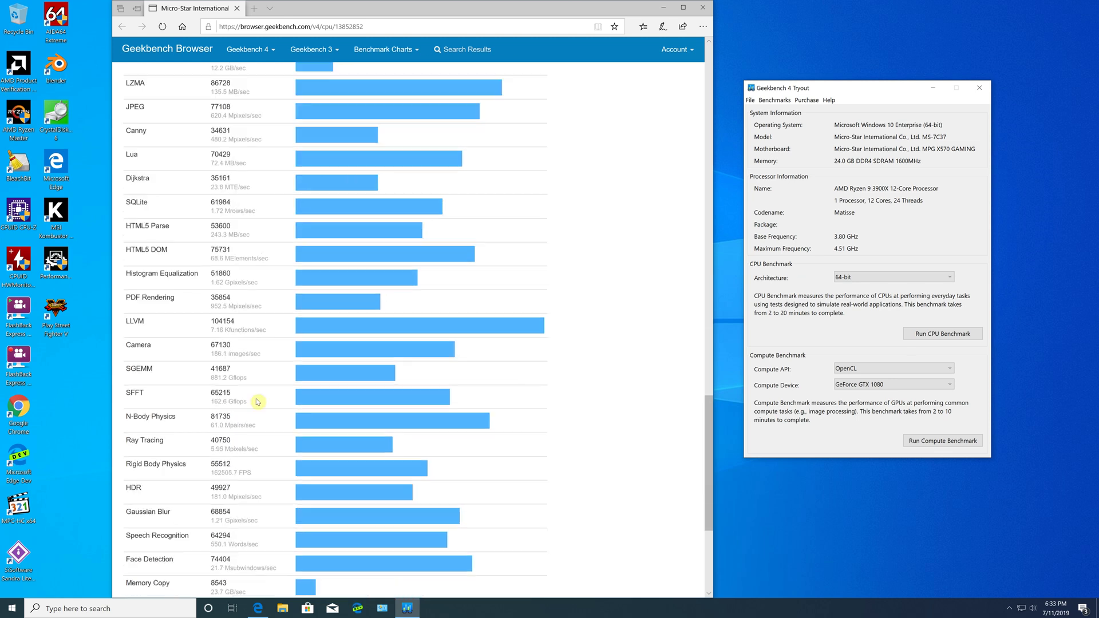
scroll(257, 398, up, 20)
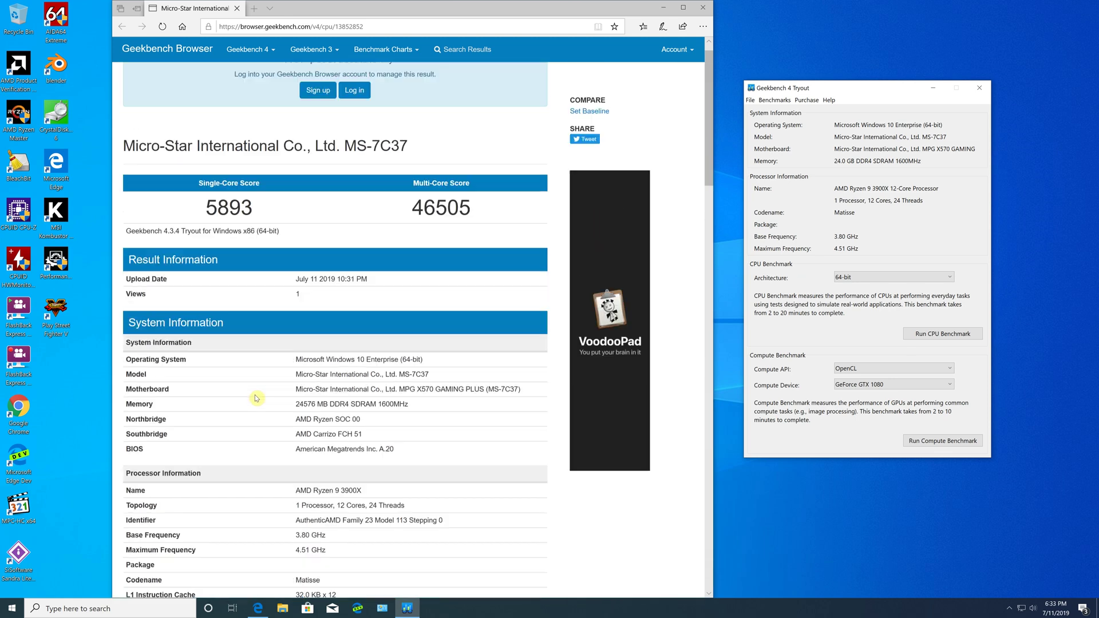